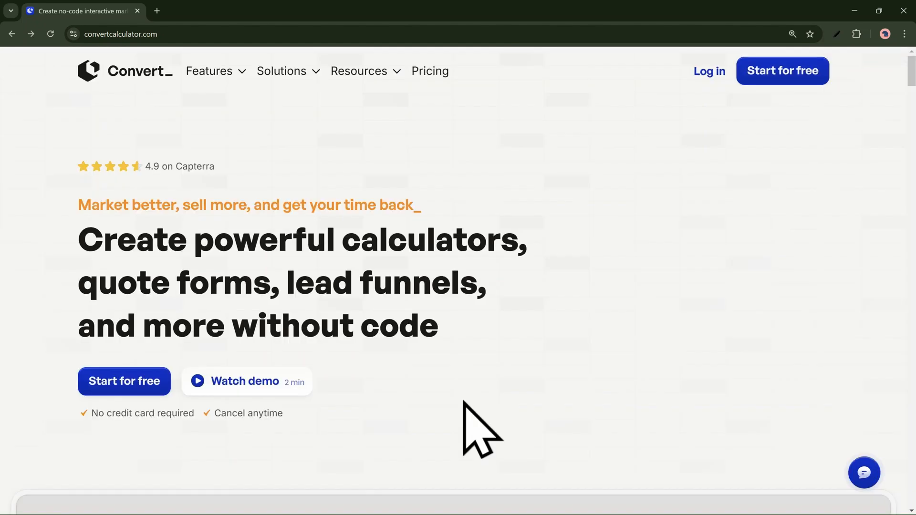
Step: Create a new calculator form from scratch and add a Heading element to its empty canvas
left_click(156, 387)
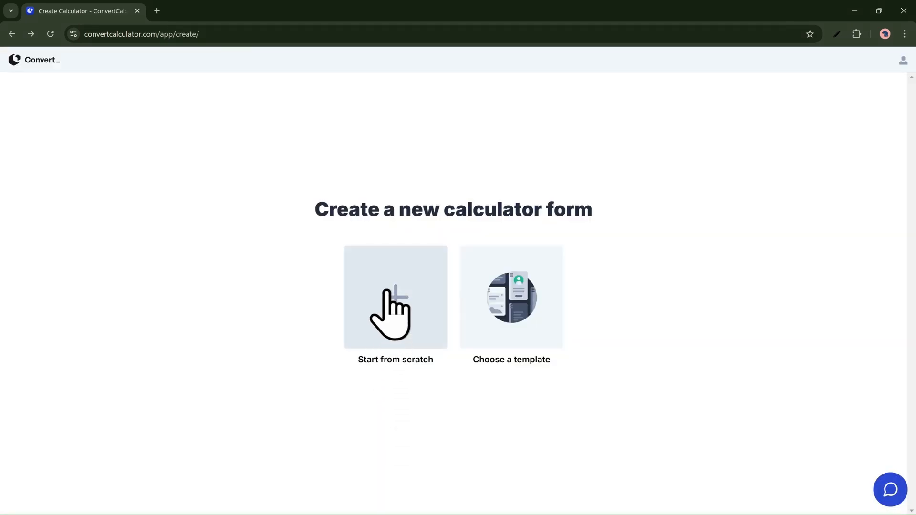
left_click(388, 287)
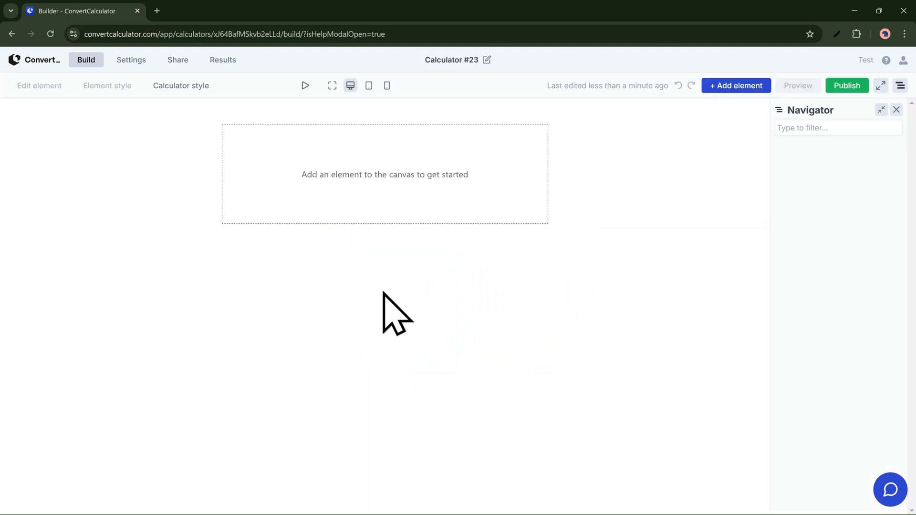
left_click(729, 86)
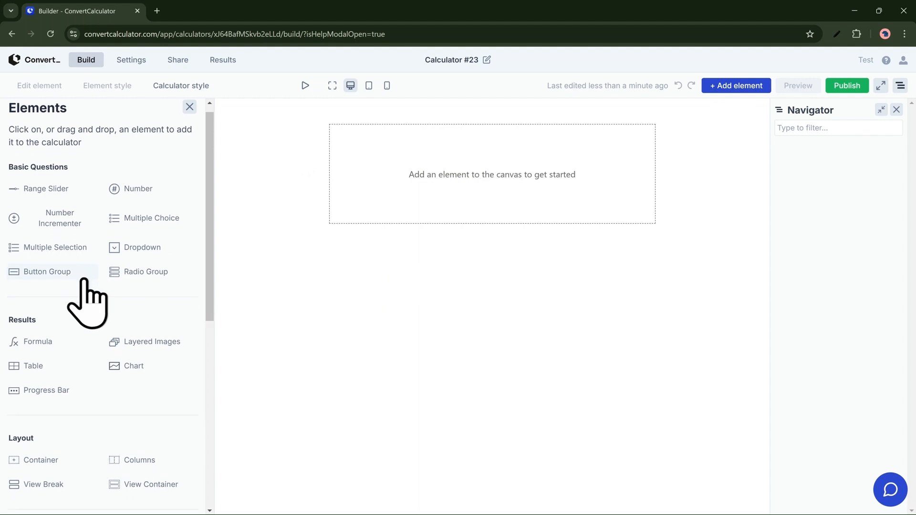
scroll(87, 300, "down", 2)
scroll(95, 320, "down", 2)
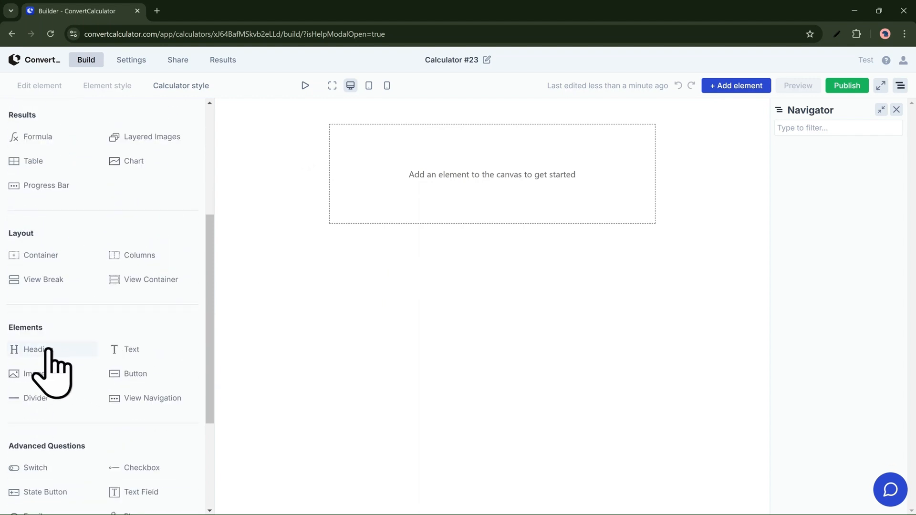
left_click(48, 351)
Step: Set the heading's title to "A Simple Calculator" and finish editing it
left_click(66, 184)
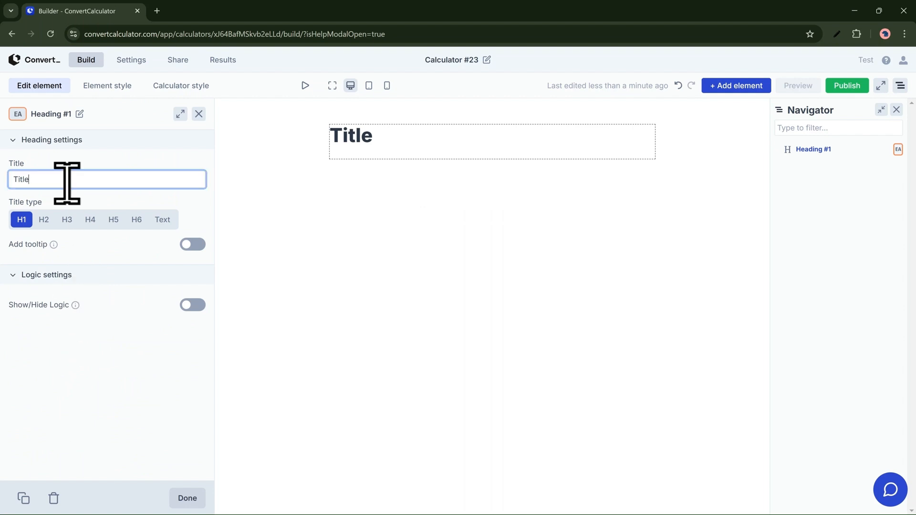
type("A")
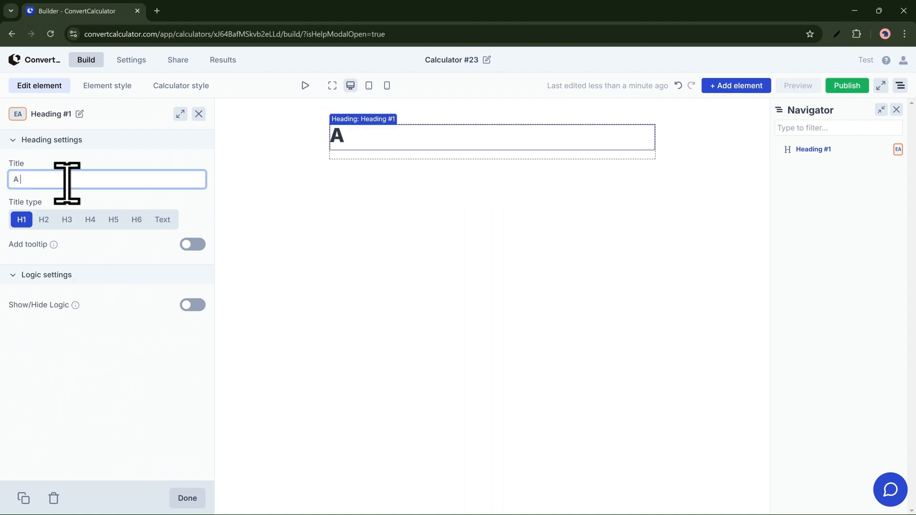
type(" Simple Calculator")
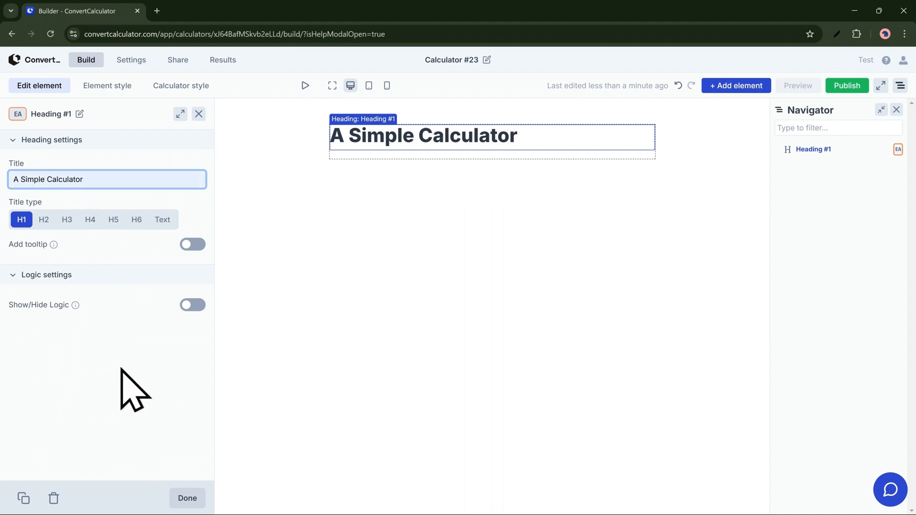
left_click(187, 499)
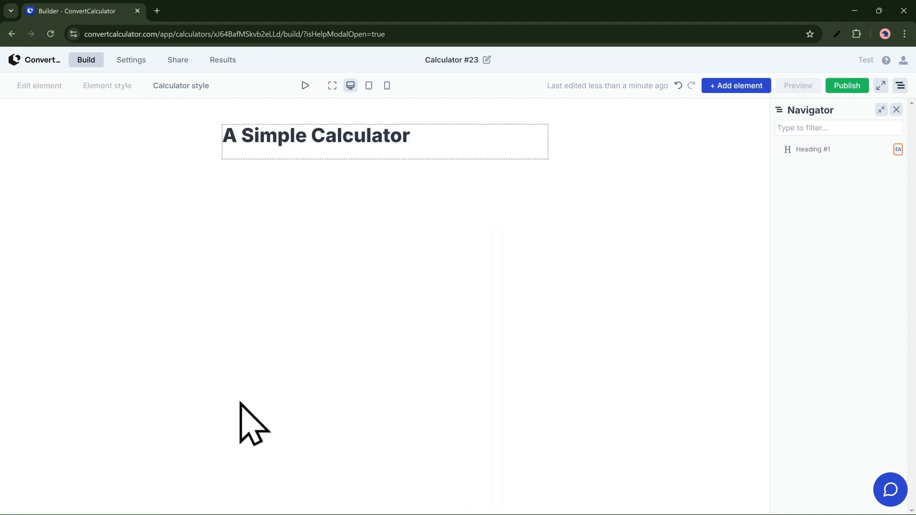
Step: Add a Range Slider below the heading and place a Button Group between the heading and the slider
left_click(721, 90)
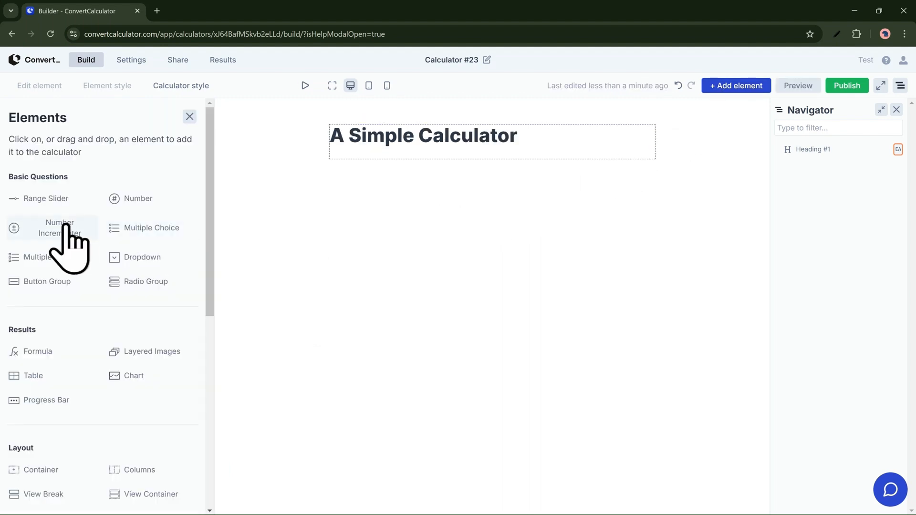
left_click_drag(46, 199, 423, 154)
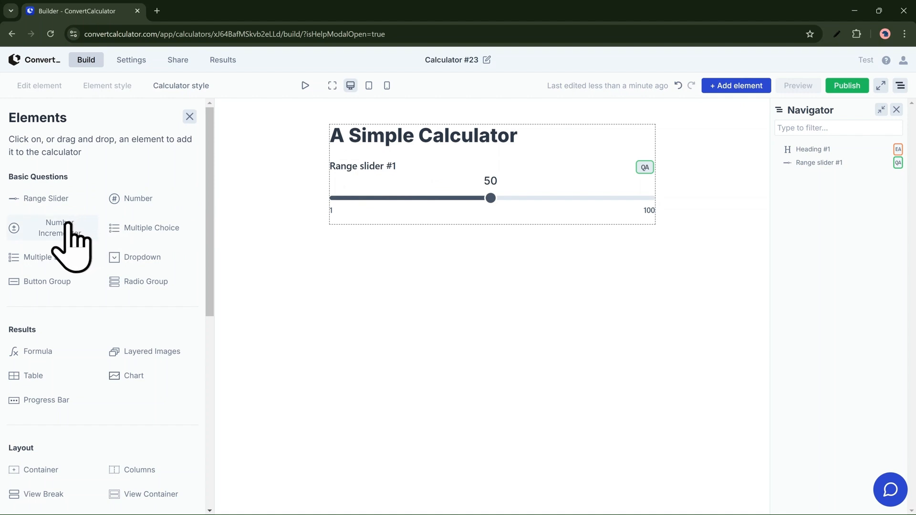
left_click_drag(41, 286, 409, 184)
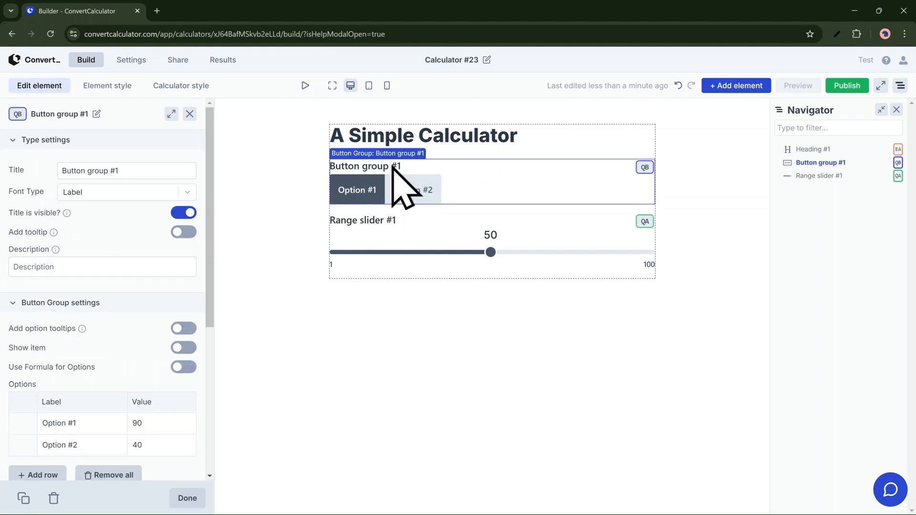
Step: Title the button group "Input Question 1" and set the values of Option #1 to 10 and Option #2 to 50
left_click(160, 172)
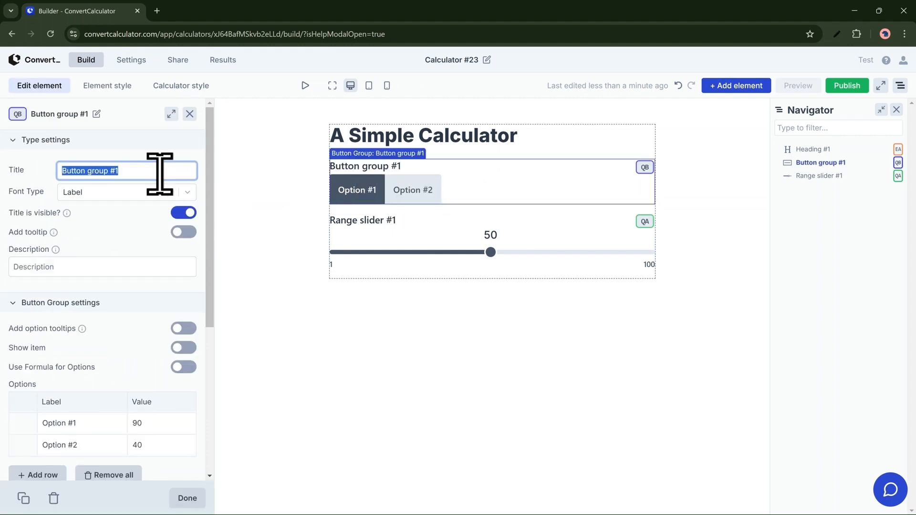
type("Input Question 1")
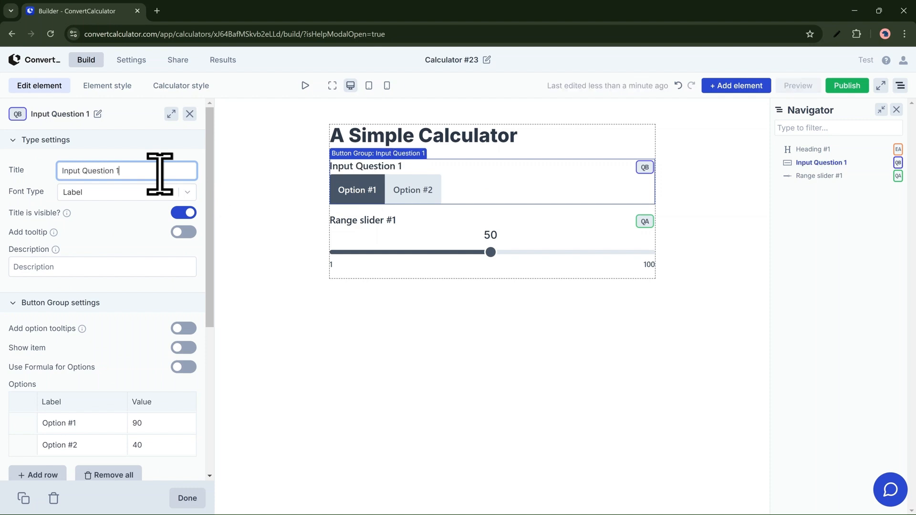
scroll(133, 358, "down", 3)
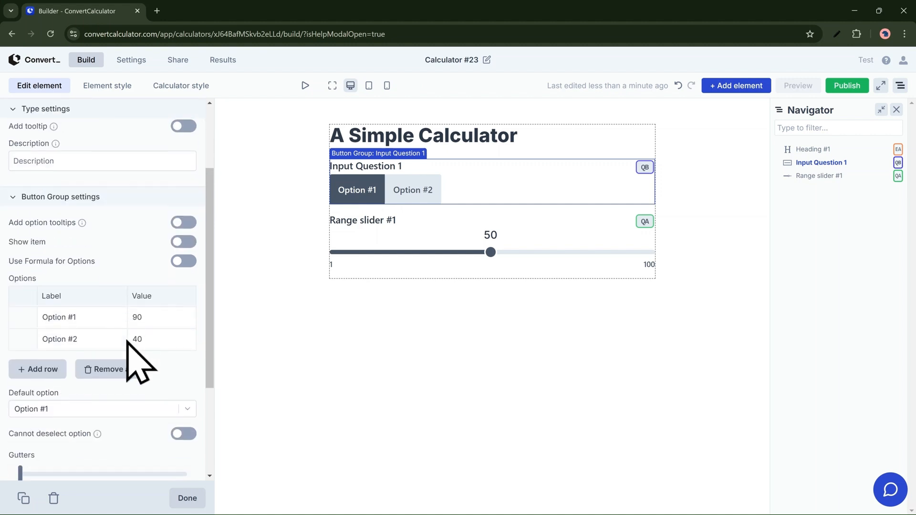
double_click(138, 316)
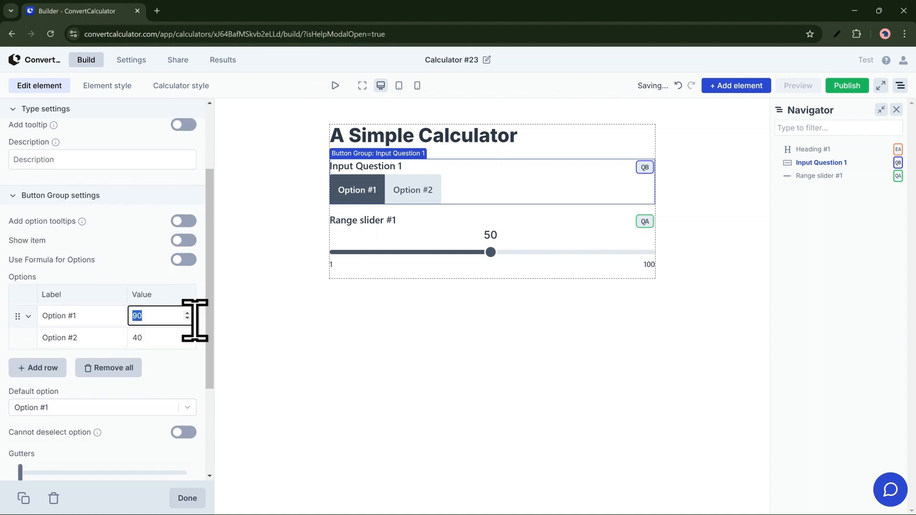
type("10")
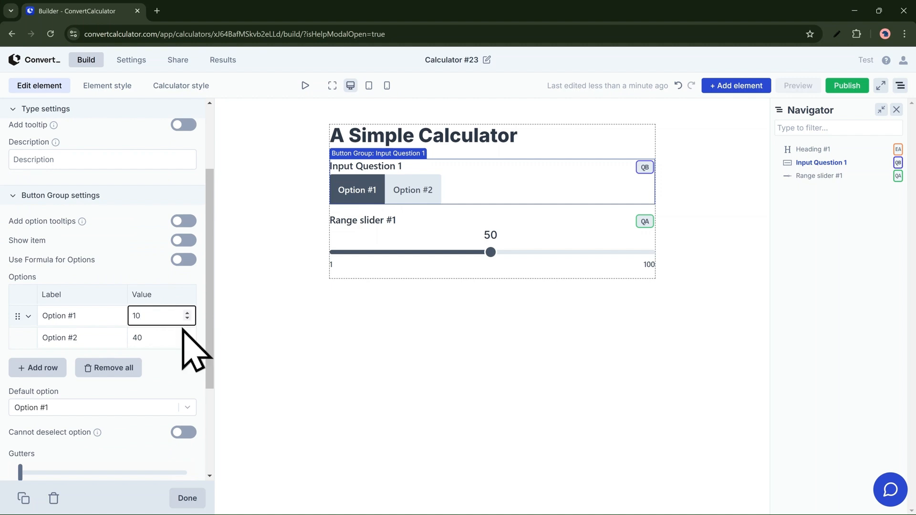
double_click(159, 334)
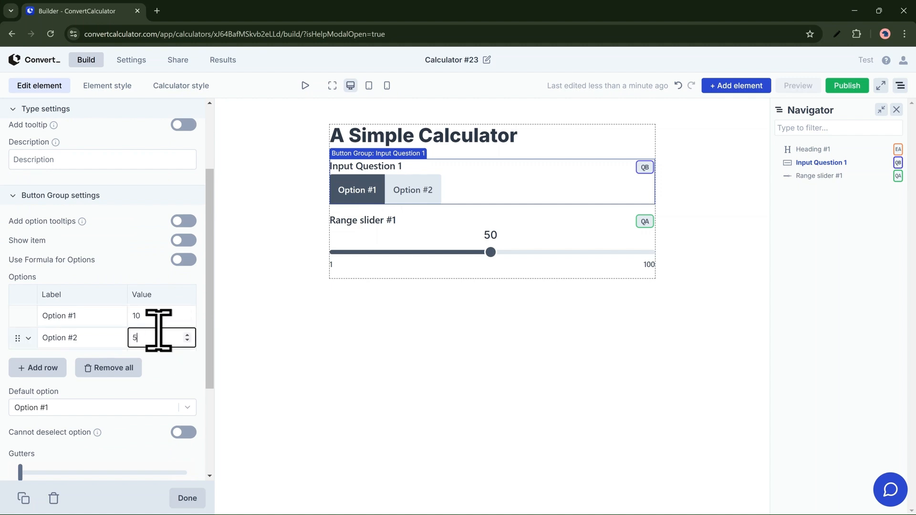
type("50")
scroll(165, 351, "down", 1)
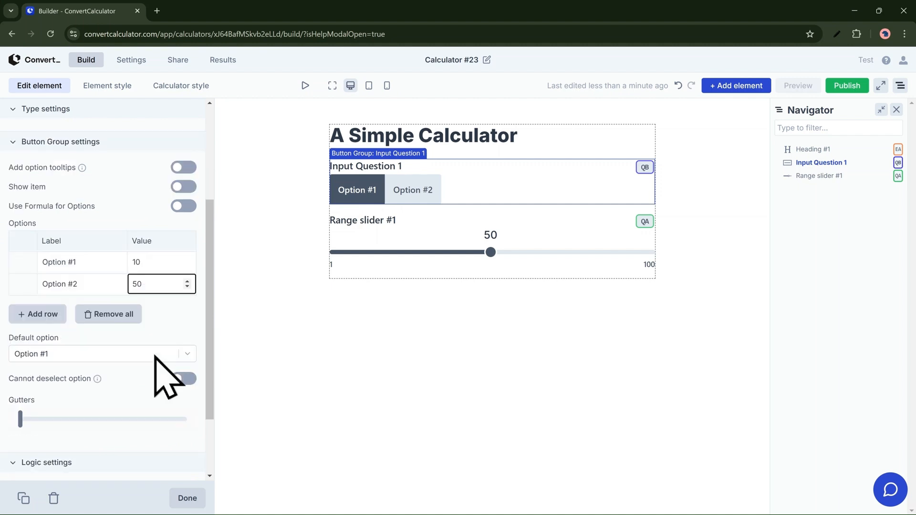
Step: Give the range slider the prefix "$" and the postfix " per month" with a leading space
left_click(385, 231)
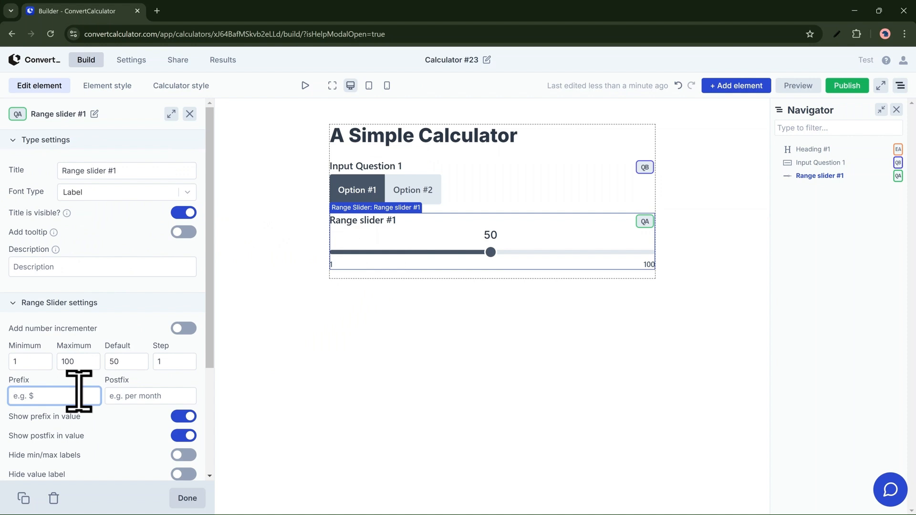
left_click(130, 395)
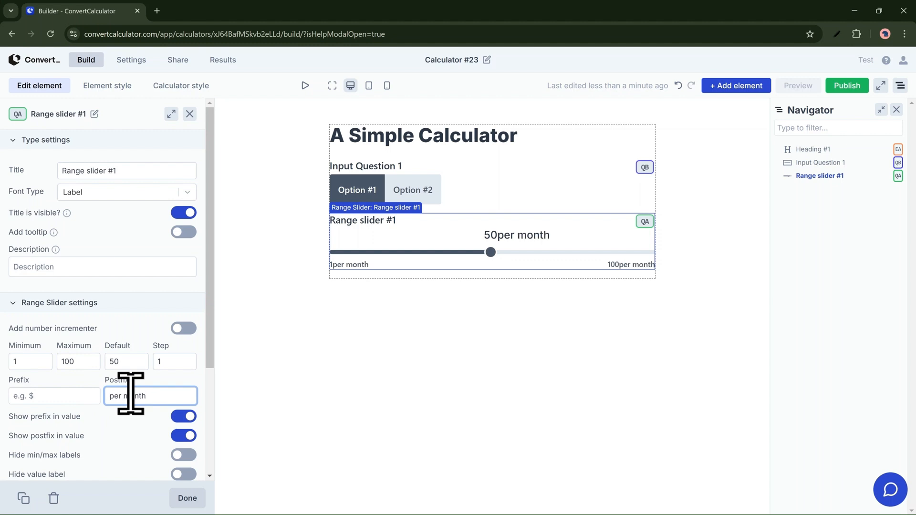
left_click(79, 394)
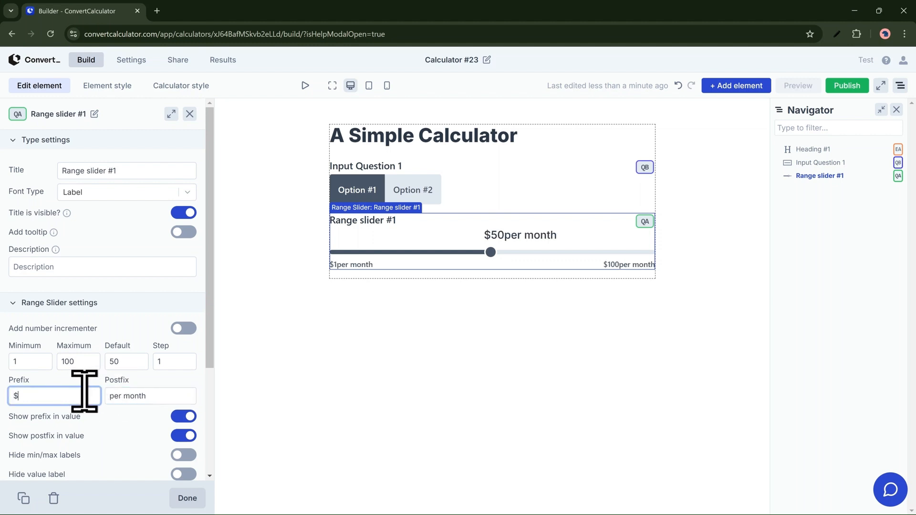
left_click(114, 396)
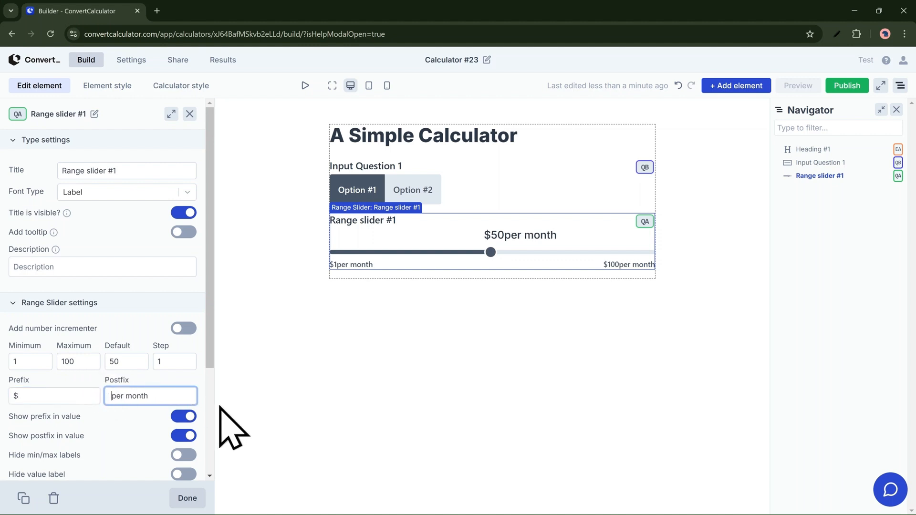
left_click(280, 371)
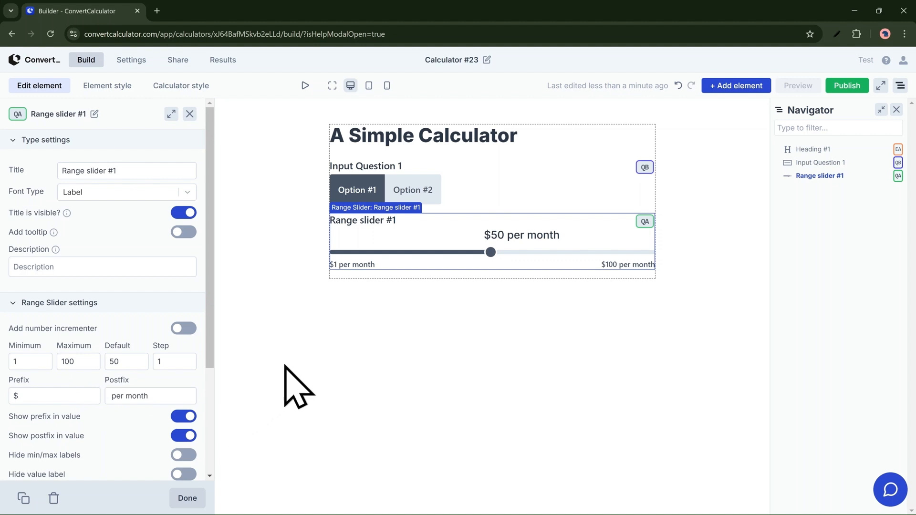
Step: Add a Formula element below the range slider and title it "Total Cost"
left_click(733, 88)
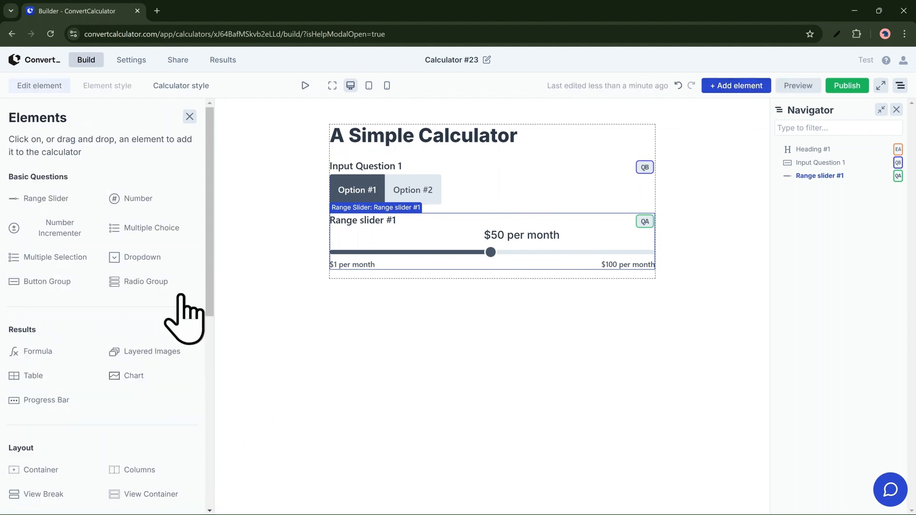
scroll(111, 400, "down", 7)
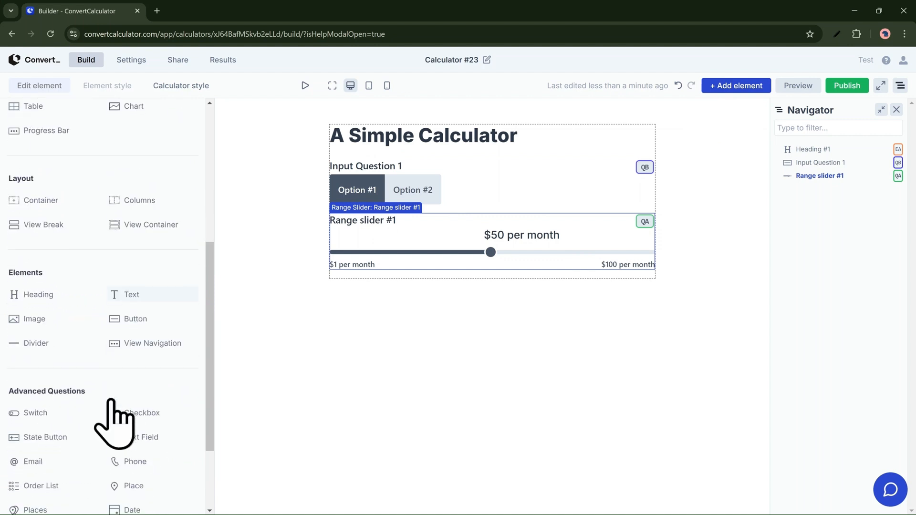
scroll(113, 423, "up", 3)
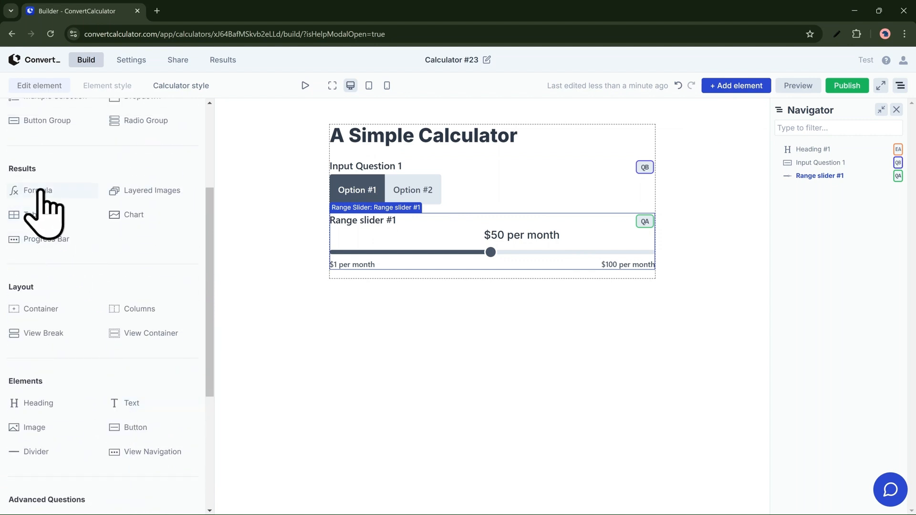
left_click_drag(71, 194, 380, 274)
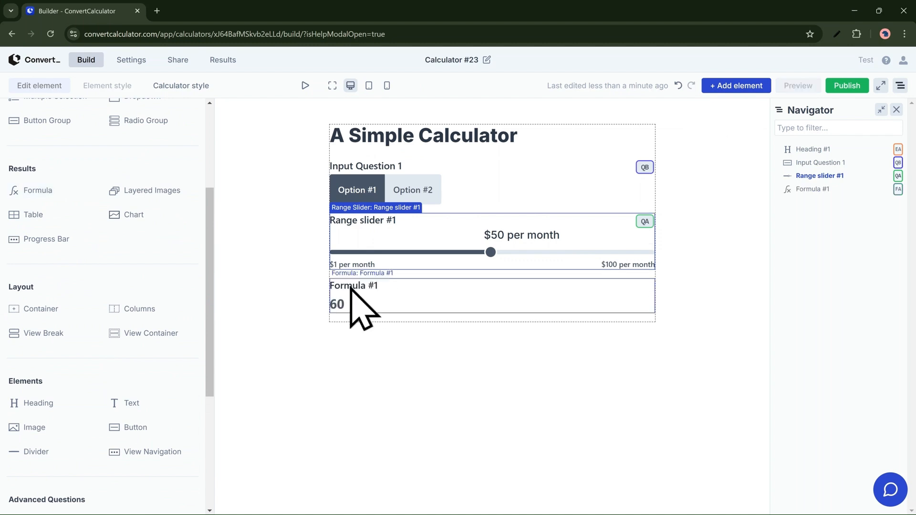
left_click(352, 305)
left_click(69, 170)
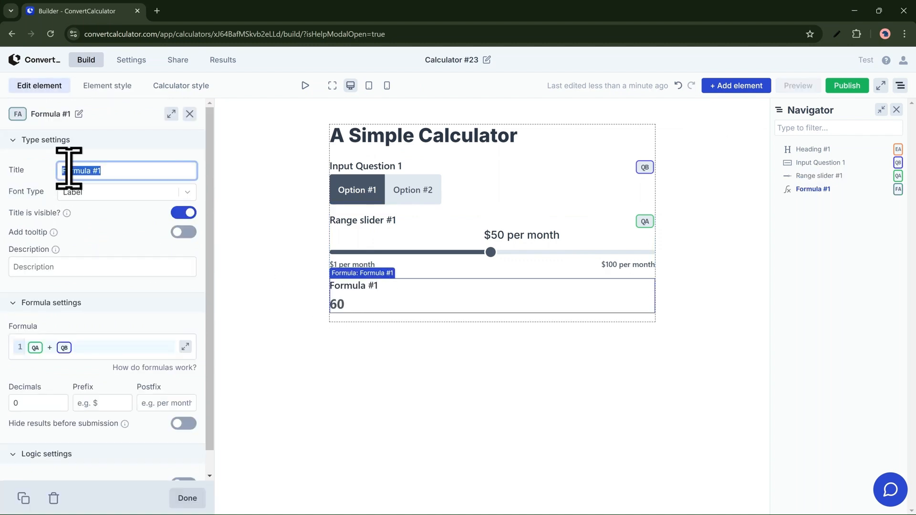
type("Total Cost")
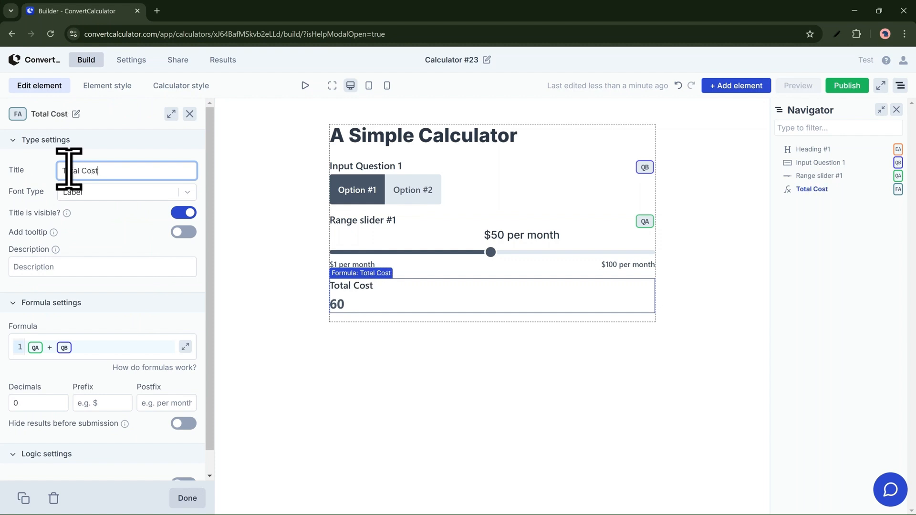
Step: Replace the Total Cost formula with QB+QA*2 in the expanded formula builder, and close the builder
left_click(185, 347)
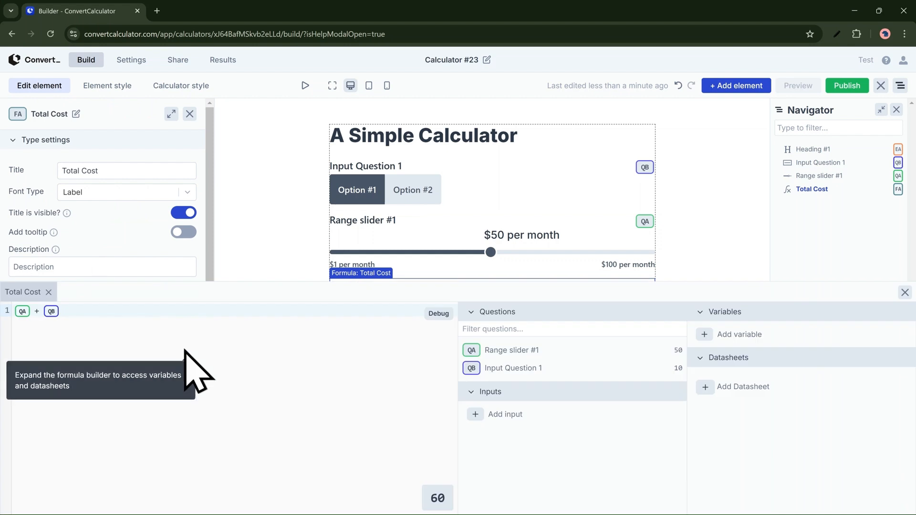
left_click(164, 311)
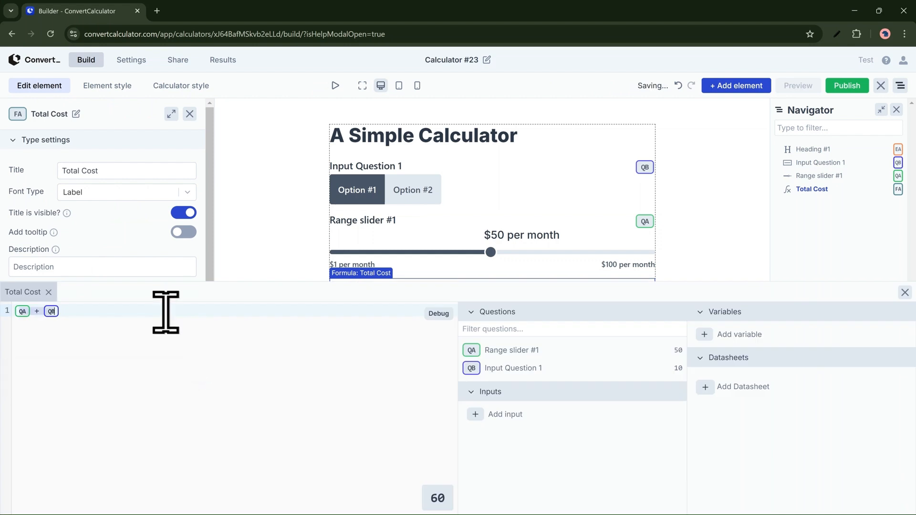
key("ctrl+a")
key("BackSpace")
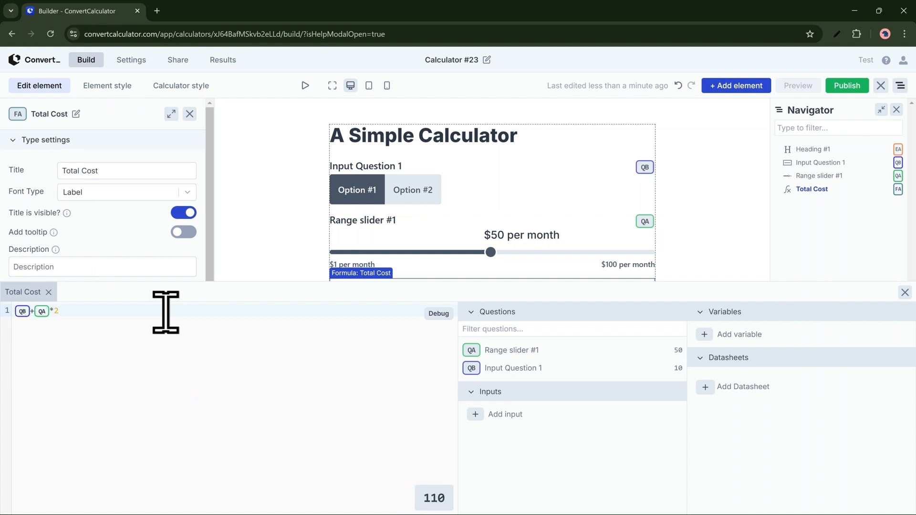
left_click(905, 293)
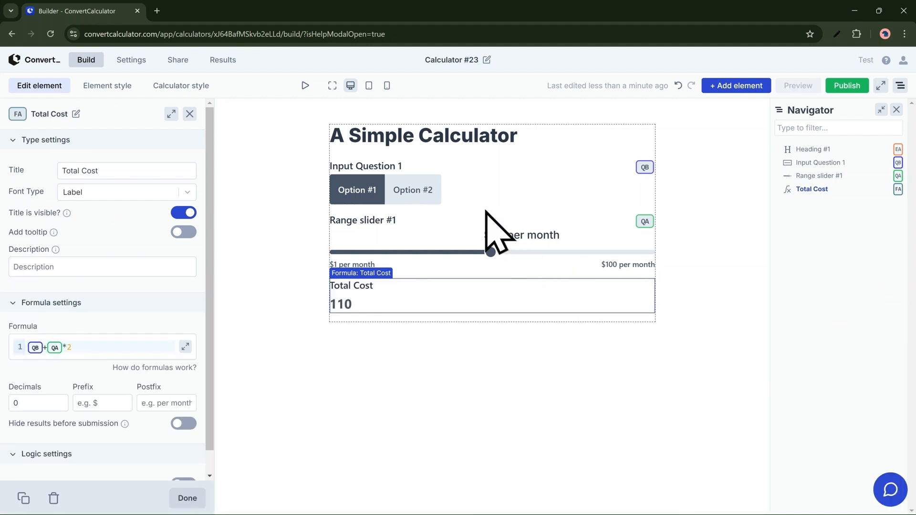
Step: Set the prefix of the Total Cost result to "$"
left_click(114, 403)
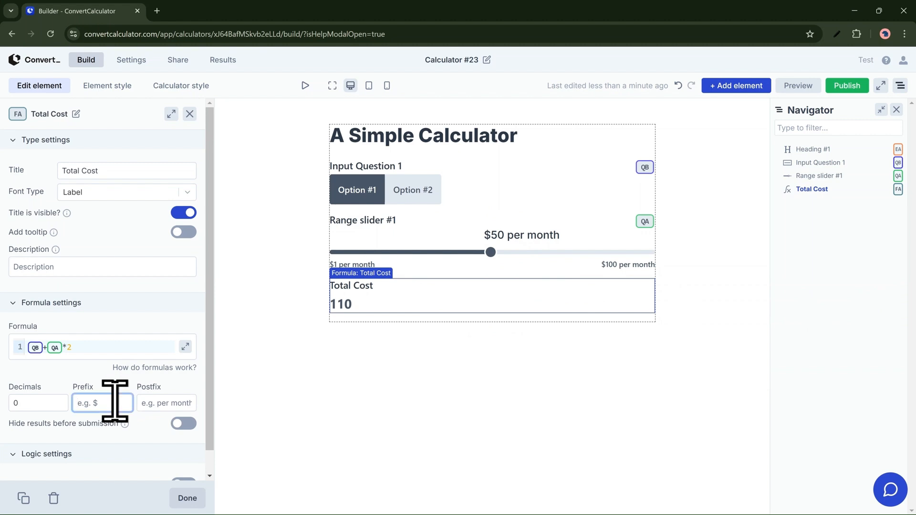
type("$")
left_click(345, 401)
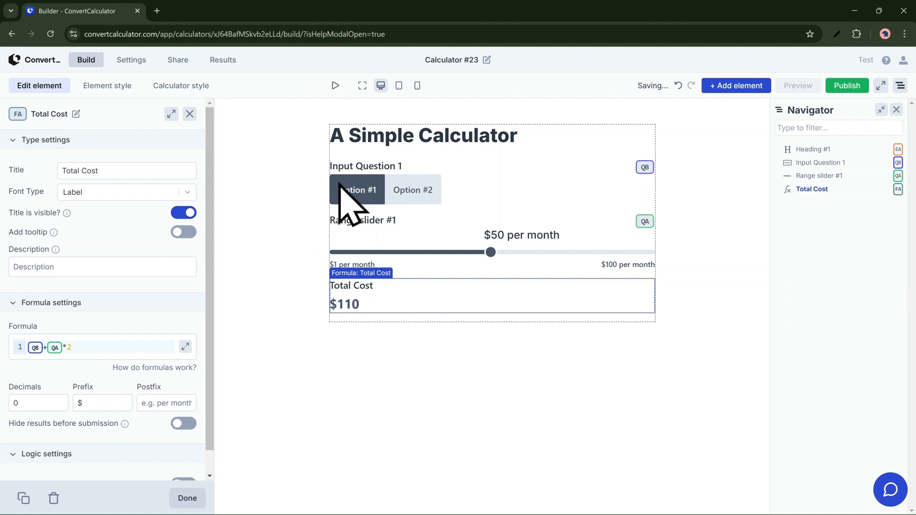
Step: Add an Email element below the Total Cost formula and title it "What's your email?"
left_click(743, 87)
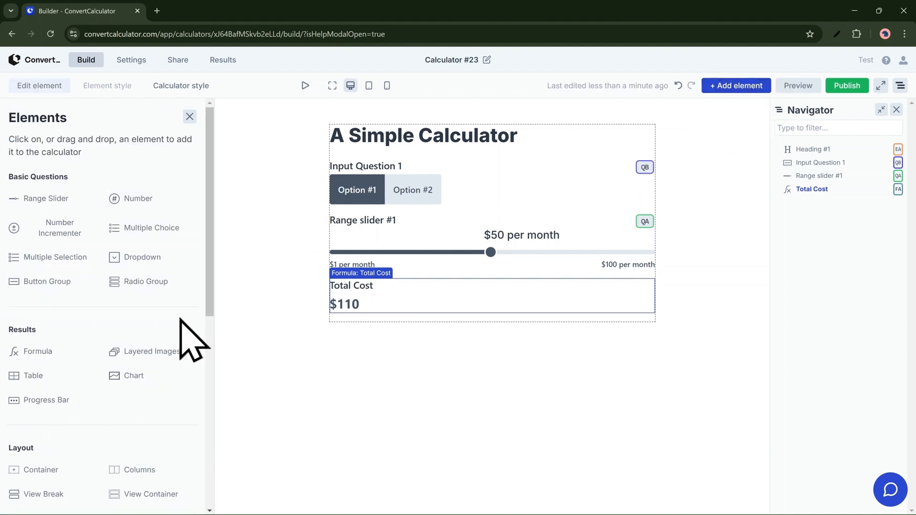
scroll(71, 427, "down", 6)
scroll(69, 422, "down", 3)
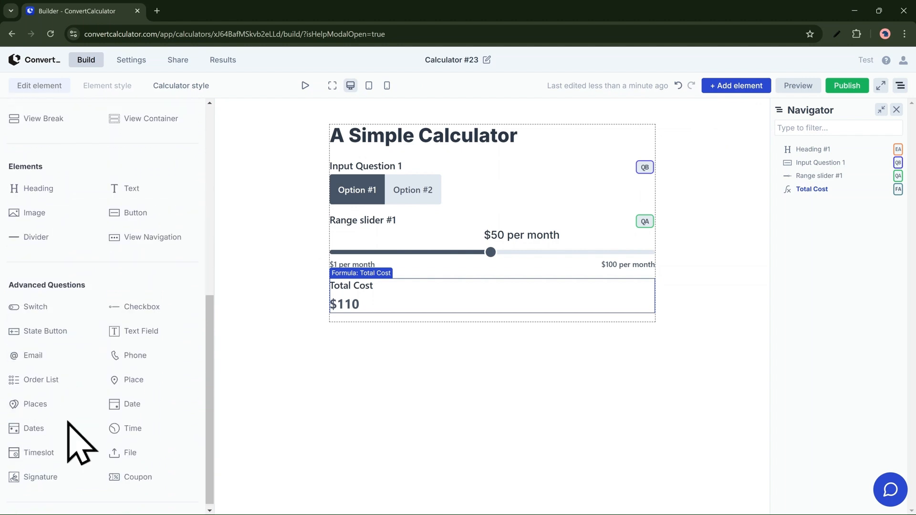
left_click_drag(37, 357, 400, 318)
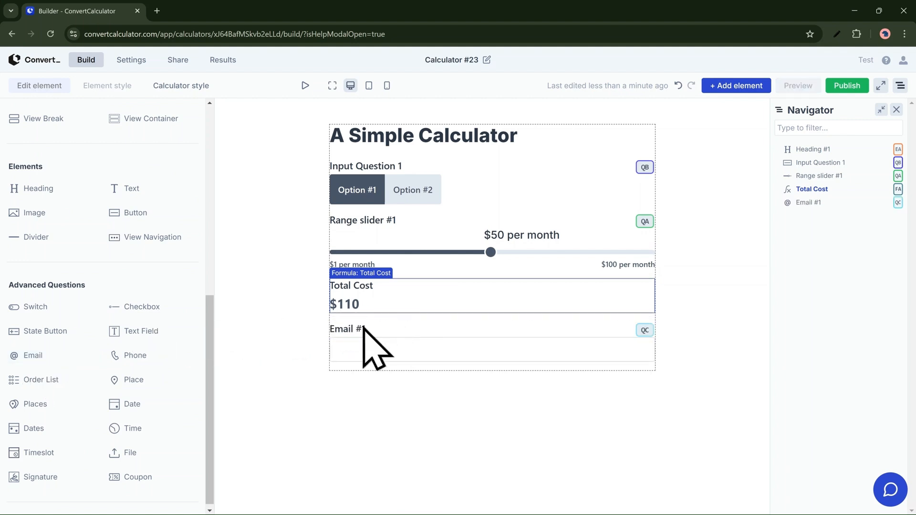
left_click(356, 335)
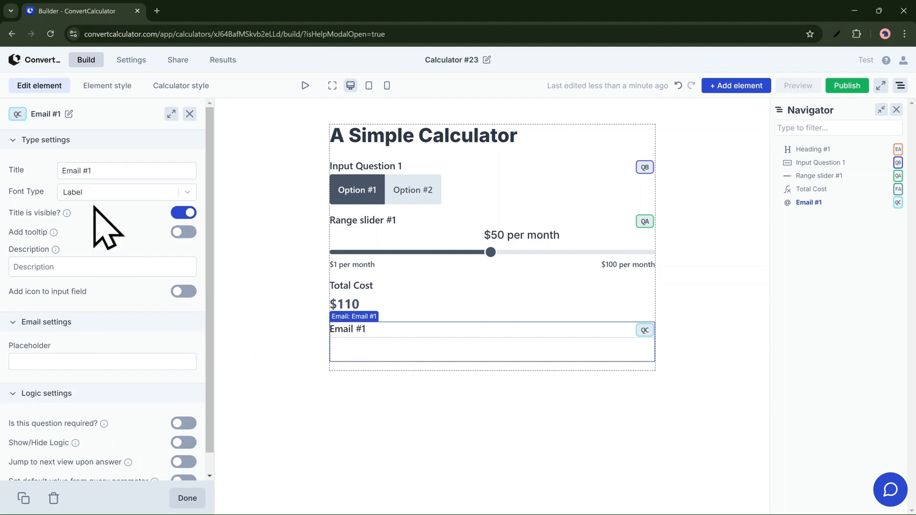
double_click(97, 165)
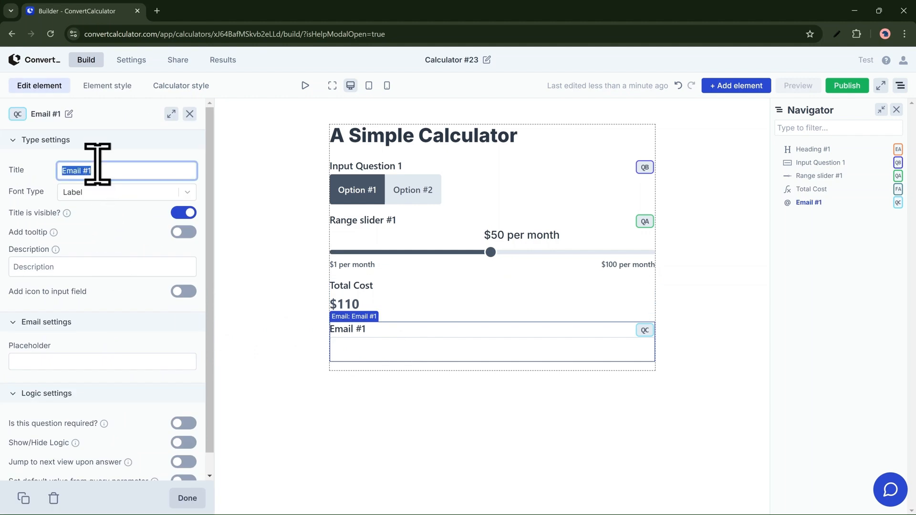
type("What's your e")
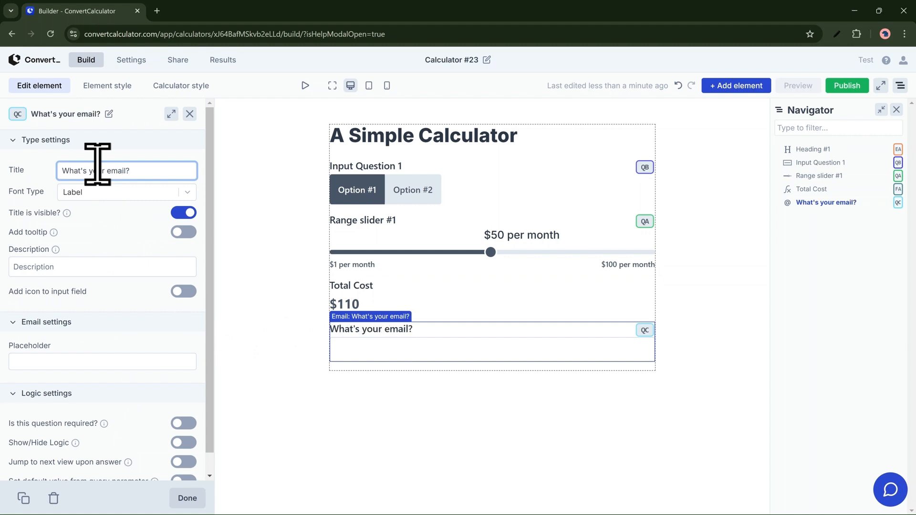
left_click(267, 225)
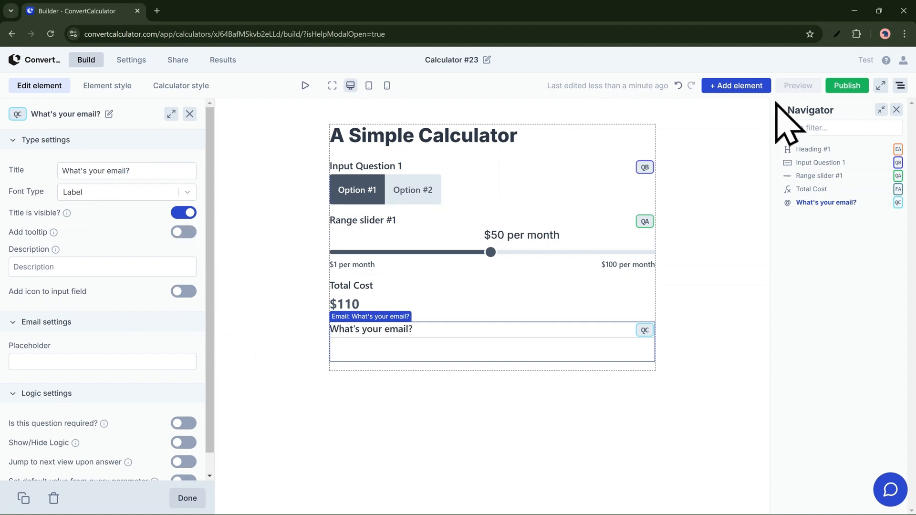
Step: Add a Button element below the email question and set its button text to "Submit"
left_click(746, 90)
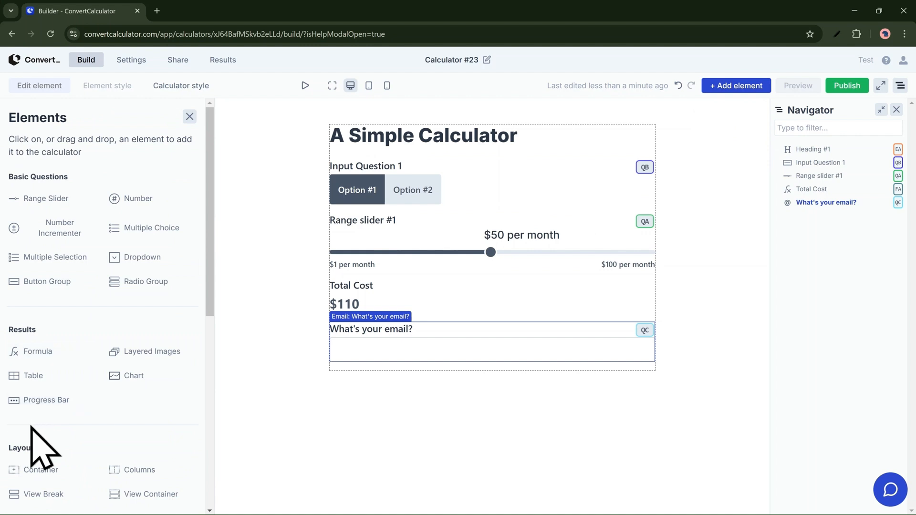
scroll(27, 420, "down", 5)
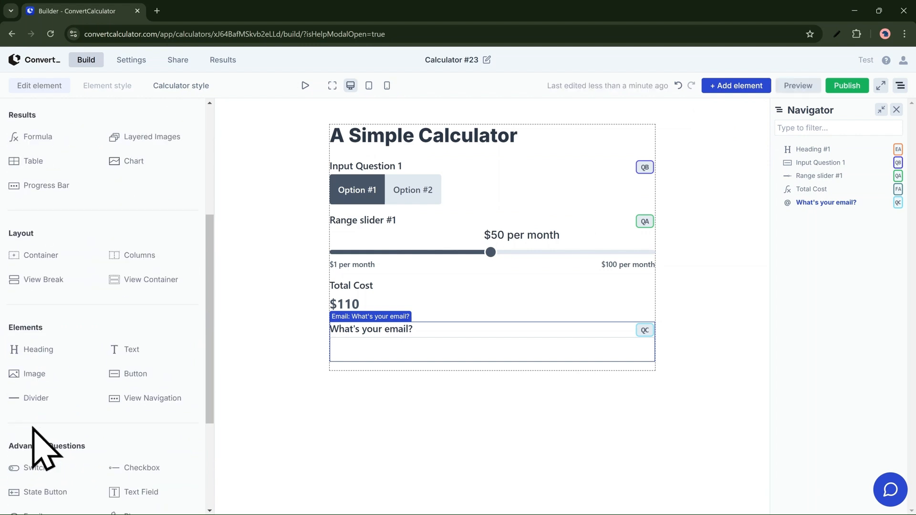
scroll(32, 428, "down", 4)
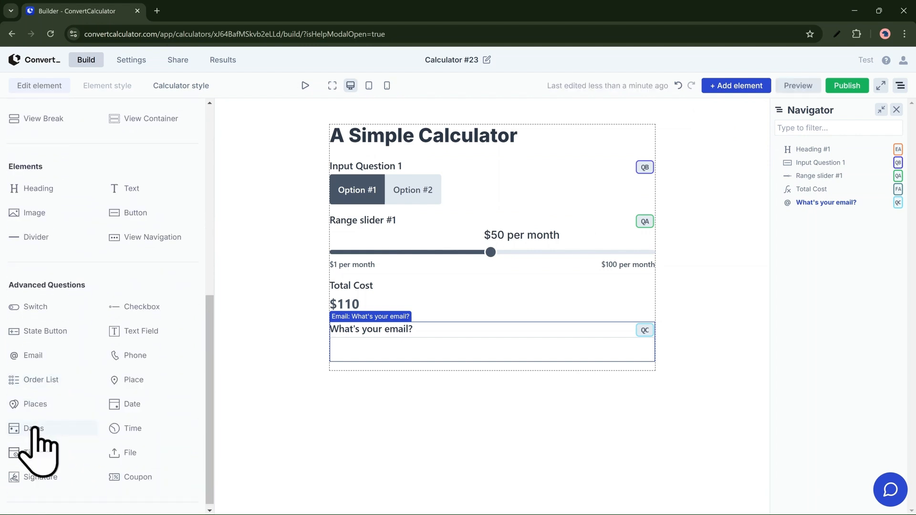
scroll(102, 436, "up", 4)
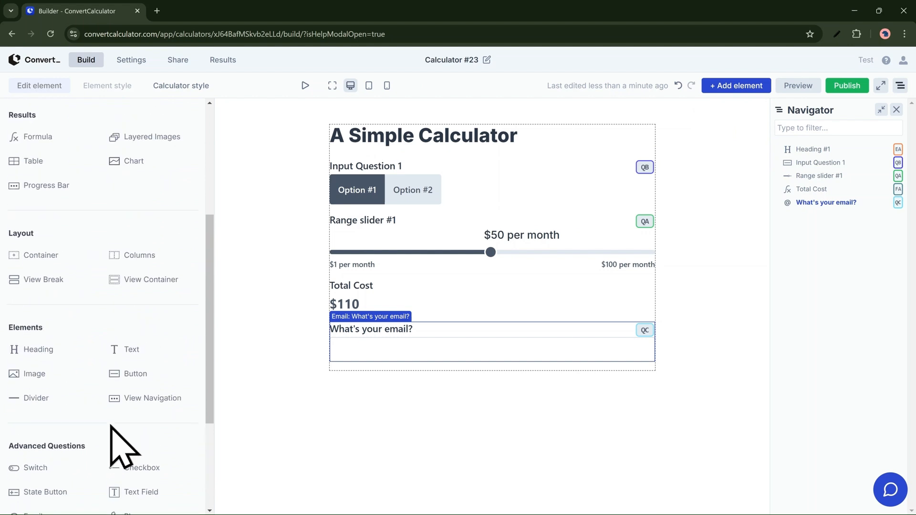
left_click_drag(125, 375, 381, 369)
left_click(348, 378)
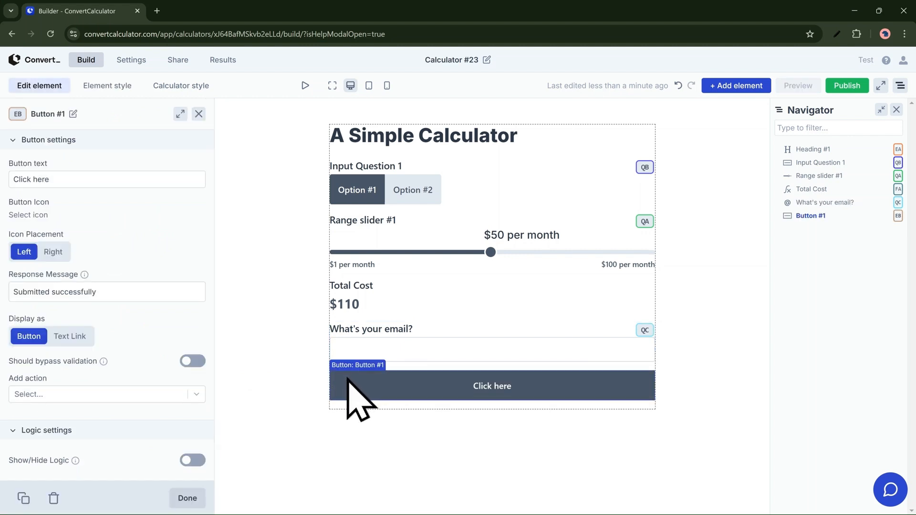
left_click(26, 175)
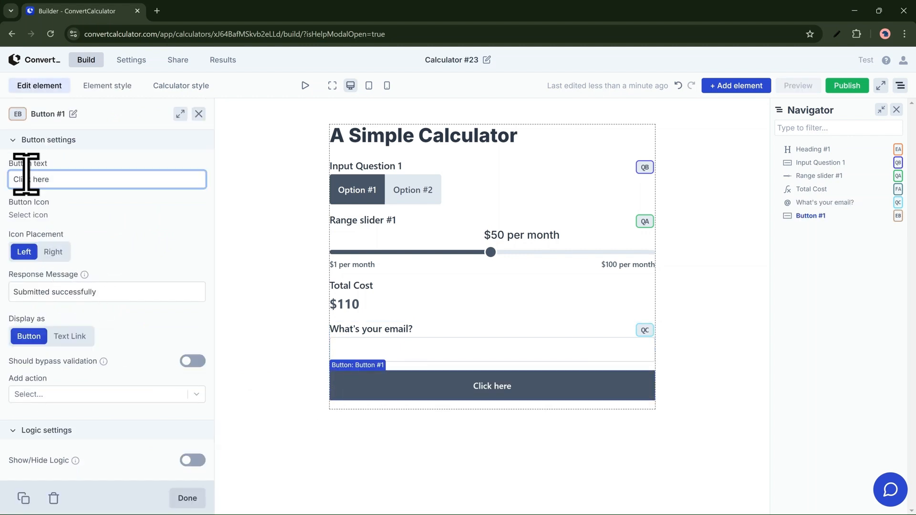
type("Submit")
Step: Look through the available actions for the Submit button, add Link to External Page, and close its settings
left_click(117, 397)
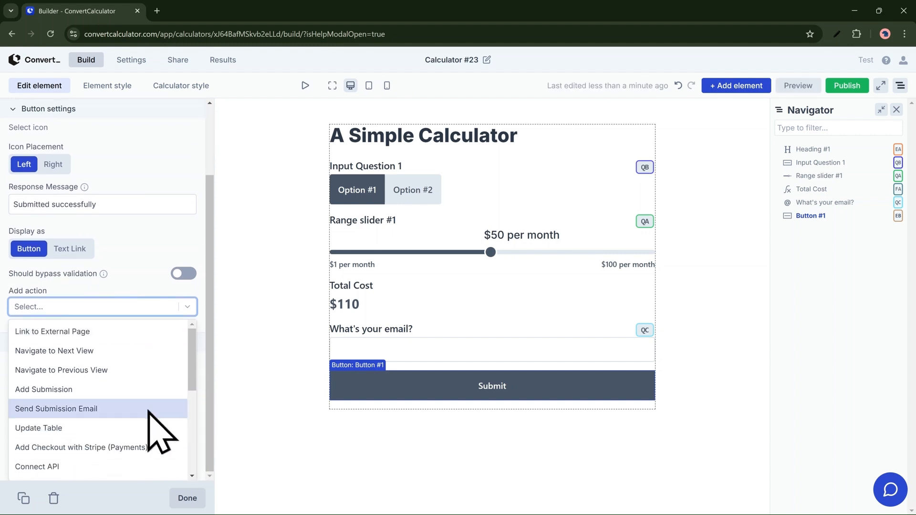
scroll(152, 395, "down", 1)
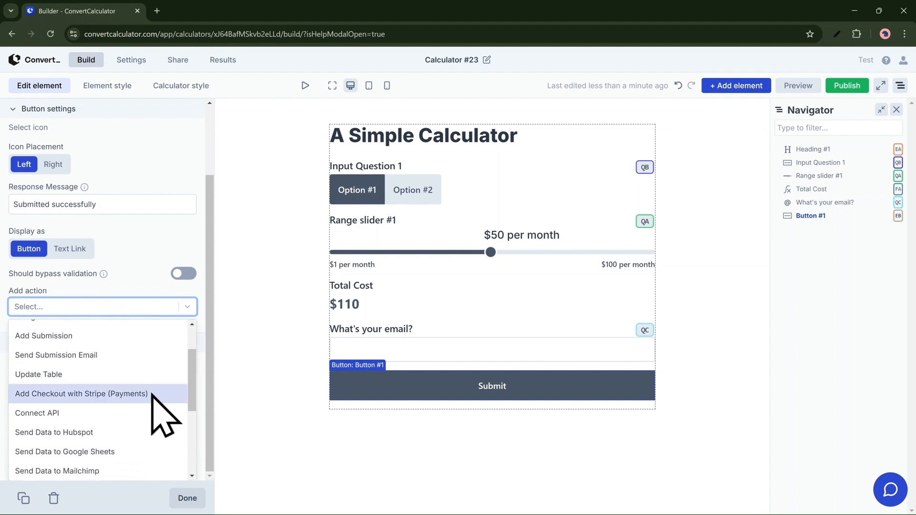
scroll(151, 396, "down", 1)
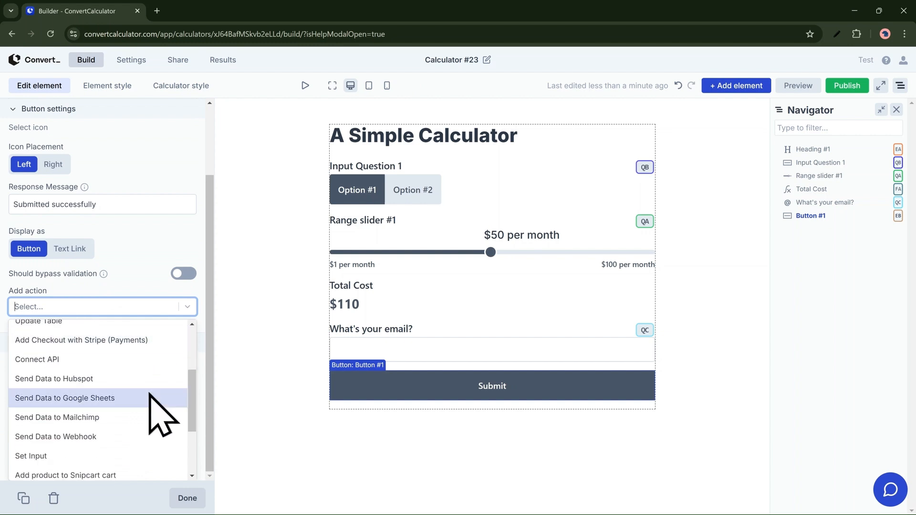
scroll(149, 411, "down", 1)
scroll(156, 436, "down", 1)
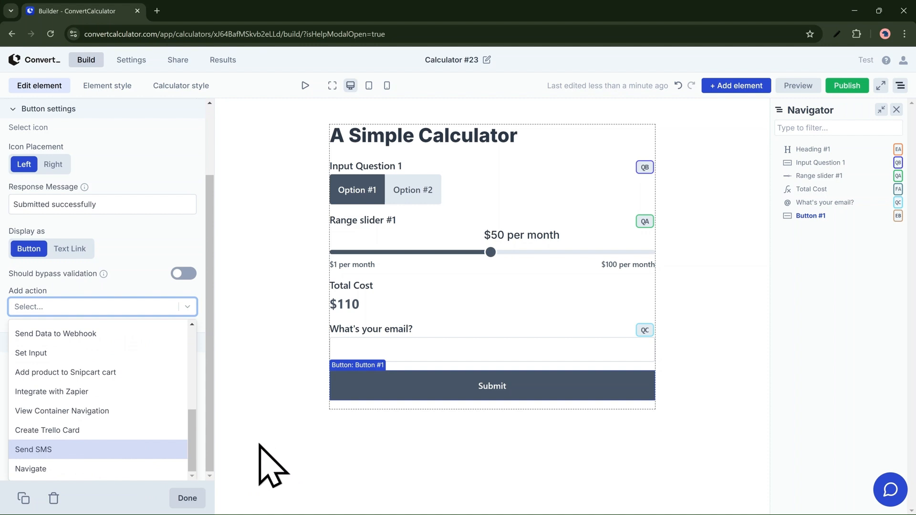
scroll(112, 444, "up", 5)
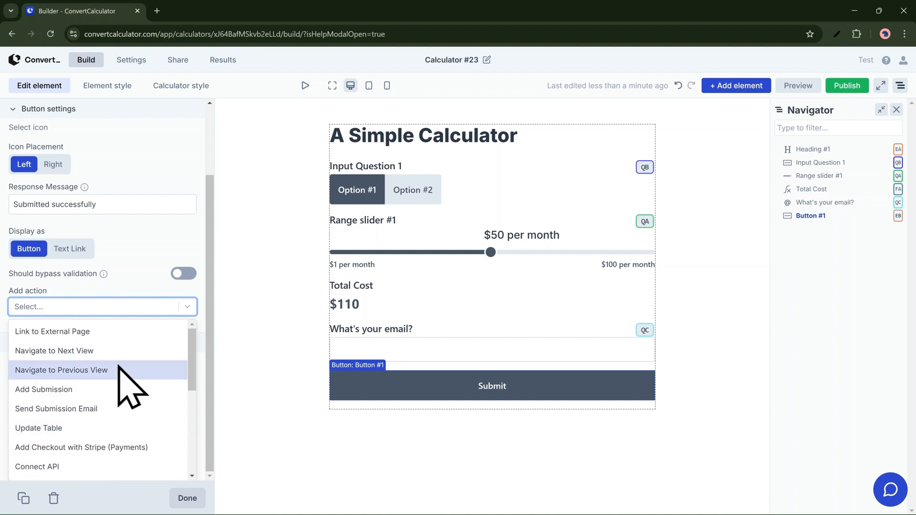
left_click(125, 333)
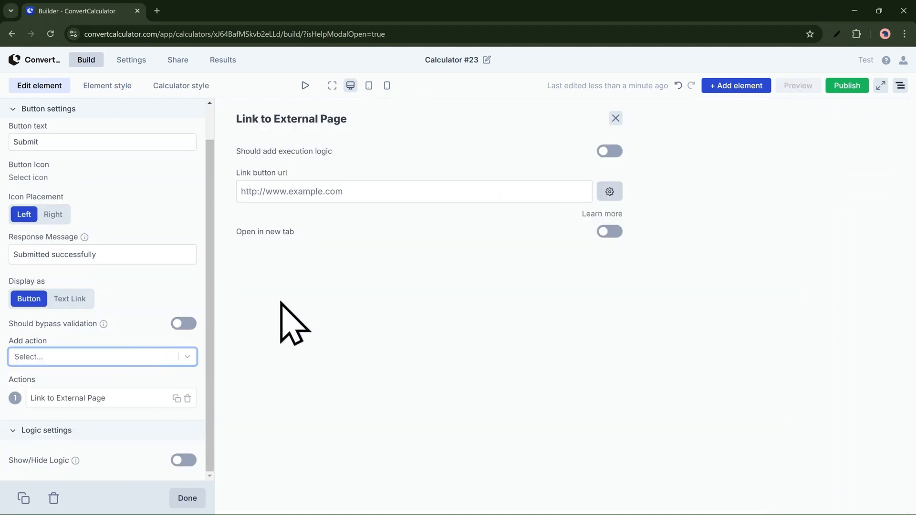
left_click(615, 121)
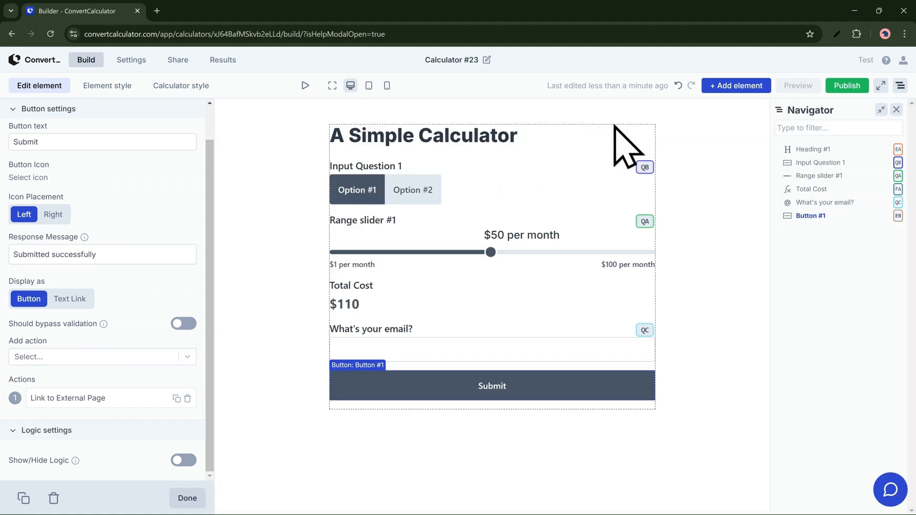
Step: Preview the calculator and test it by moving the range slider to $52 per month and switching between the two options
left_click(798, 86)
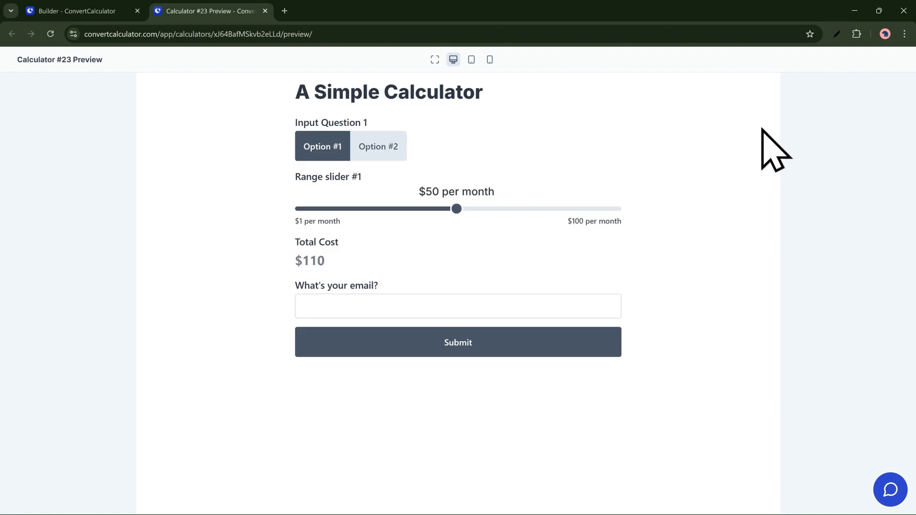
mouse_move(457, 210)
left_mouse_down()
mouse_move(378, 213)
mouse_move(464, 211)
left_mouse_up()
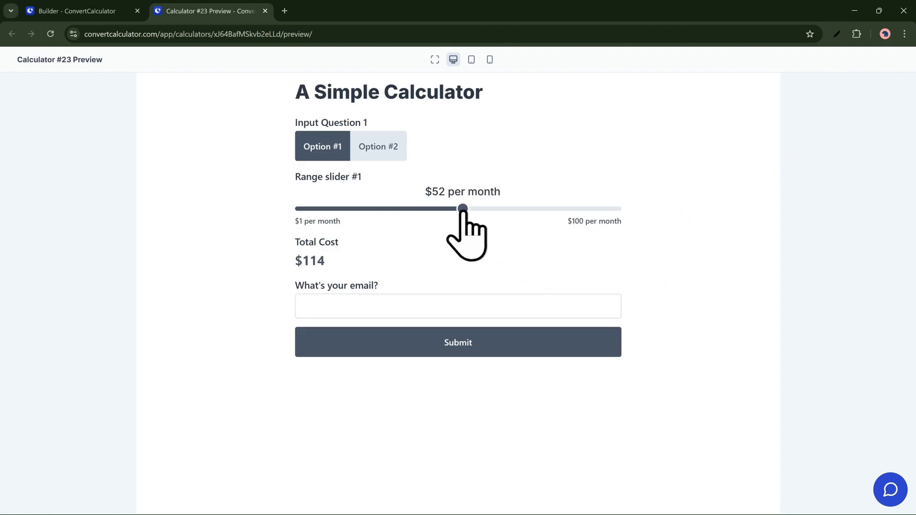
left_click(388, 152)
left_click(334, 150)
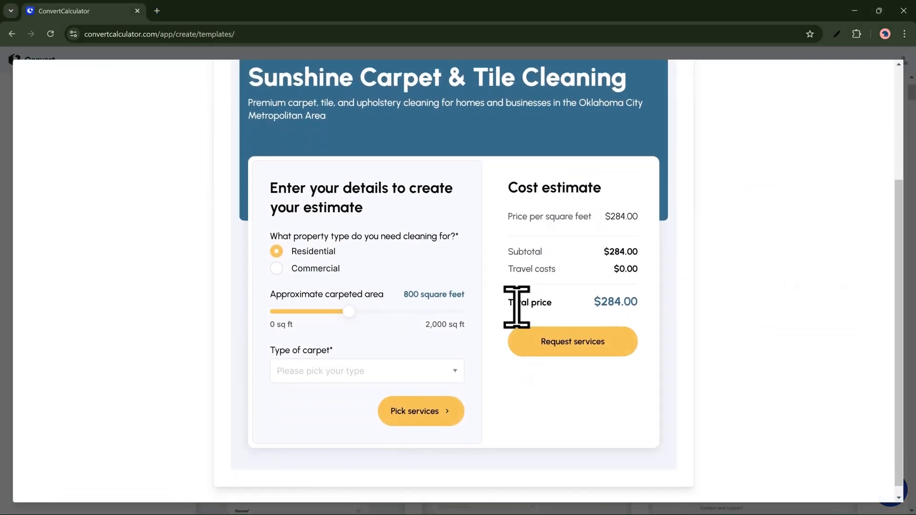
Step: In the carpet cleaning template preview, set the approximate carpeted area to 1160 square feet and pick a carpet type
left_click_drag(348, 311, 387, 328)
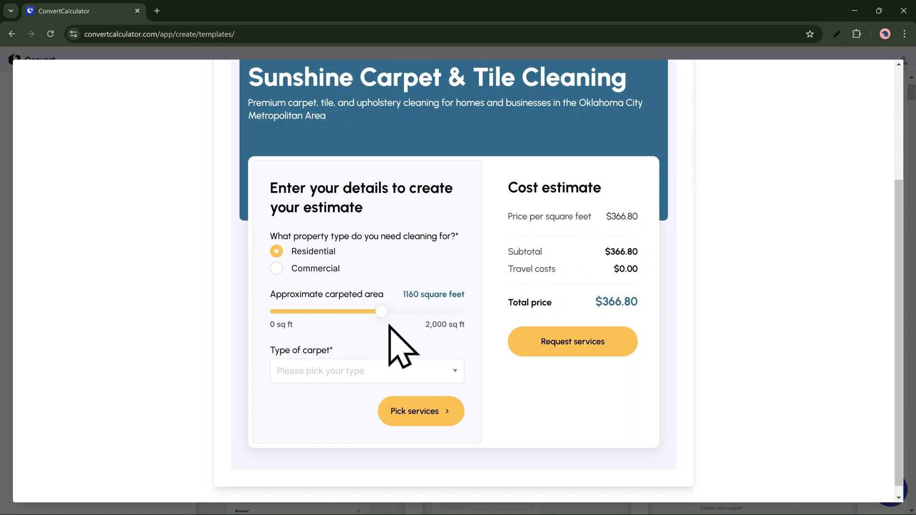
left_click(380, 371)
left_click(352, 271)
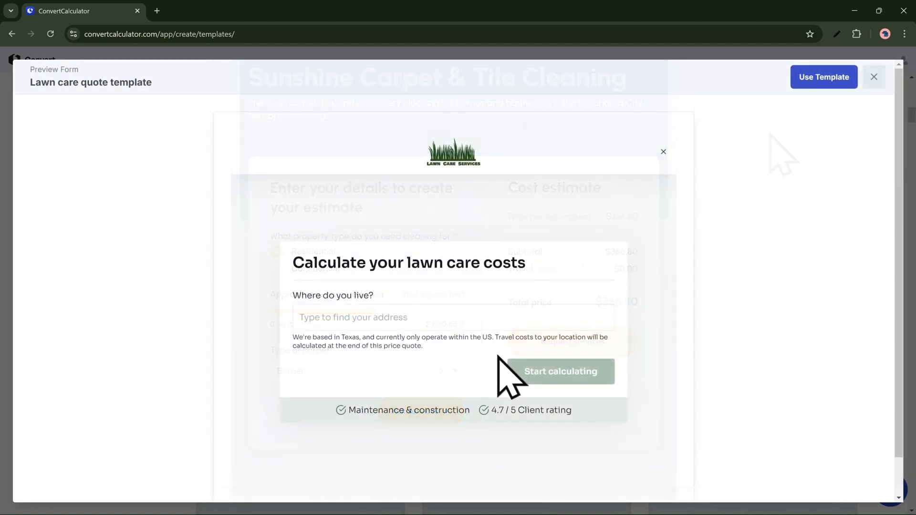
Step: In the Lawn care quote template preview, search for "texas" as the location, choose the Texas de Brazil suggestion, and start calculating
left_click(524, 315)
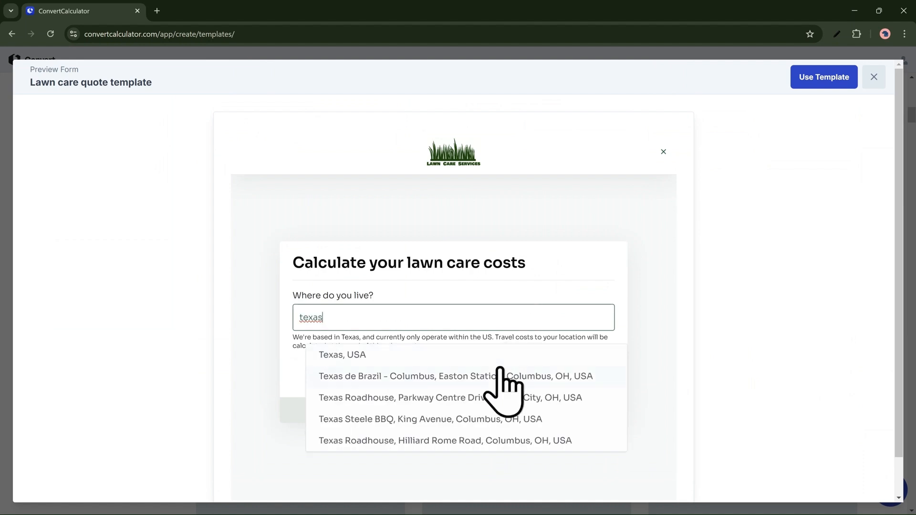
left_click(501, 375)
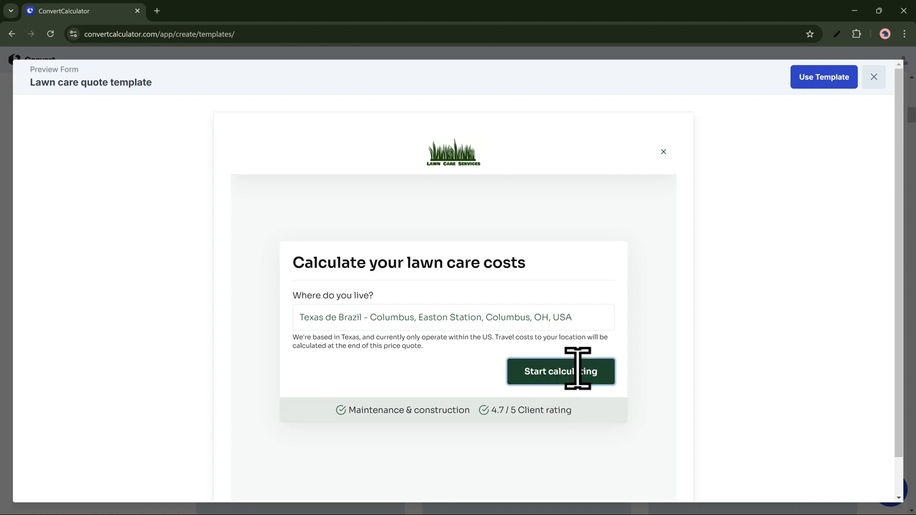
left_click(579, 370)
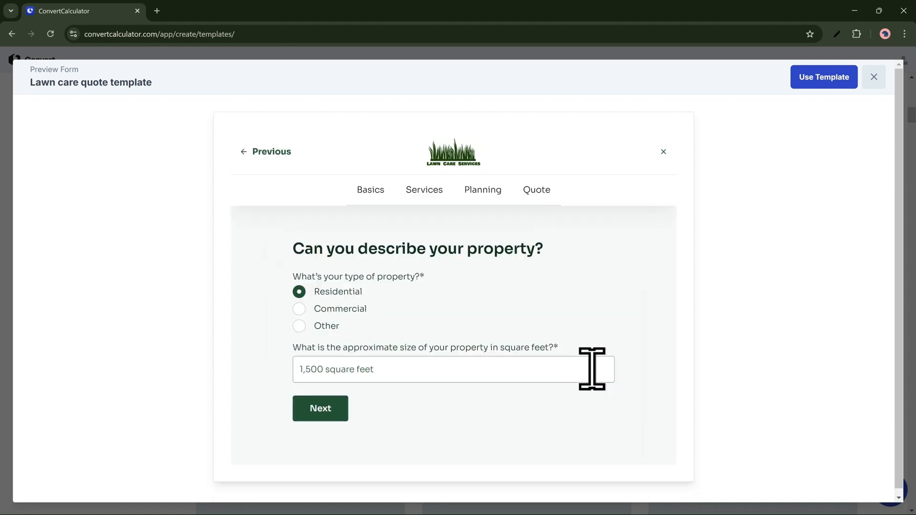
Step: Accept the default property details, mark Fences as the lawn obstacle, and continue to the services questions
left_click(341, 413)
left_click(328, 341)
left_click(333, 359)
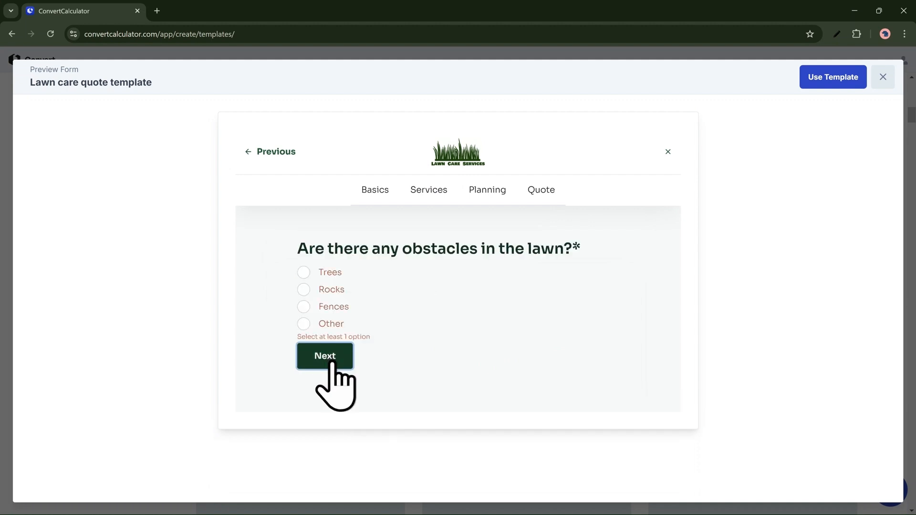
left_click(303, 309)
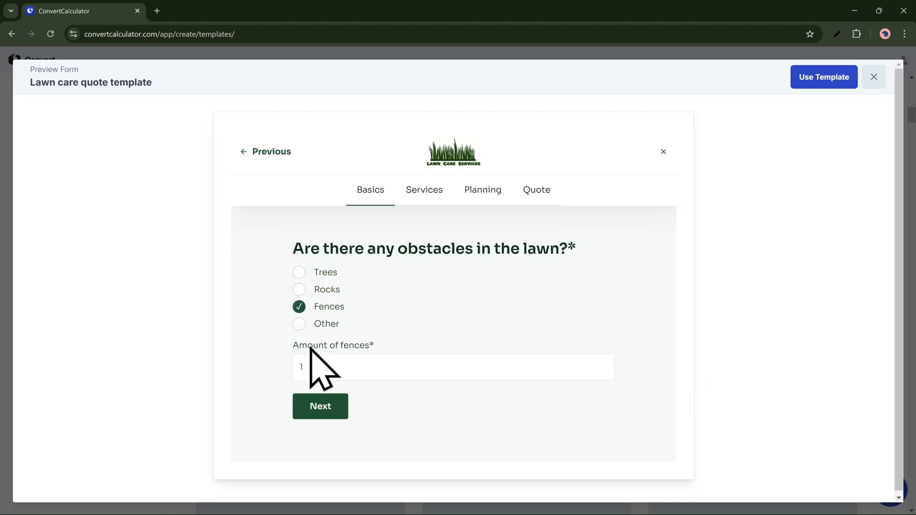
left_click(318, 405)
Step: Choose Pest control as the needed service and continue with the service frequency kept at Once
left_click(327, 331)
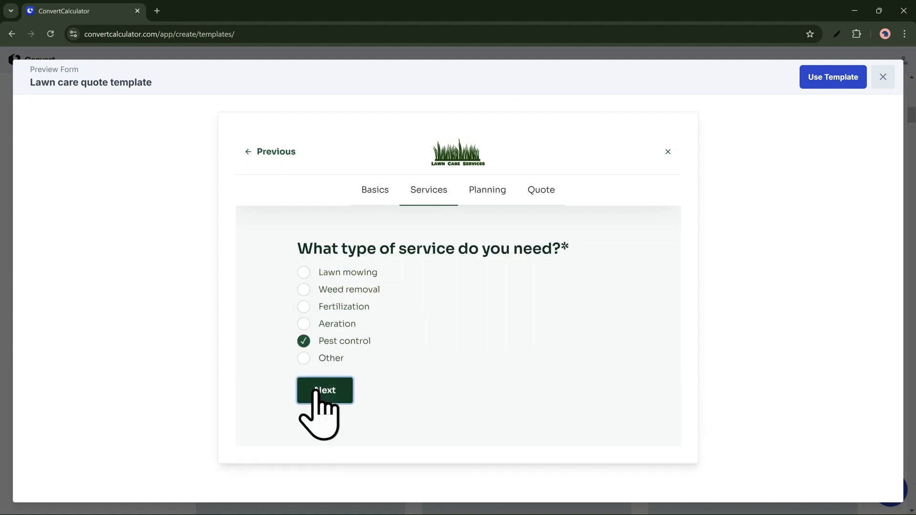
left_click(316, 390)
left_click(323, 320)
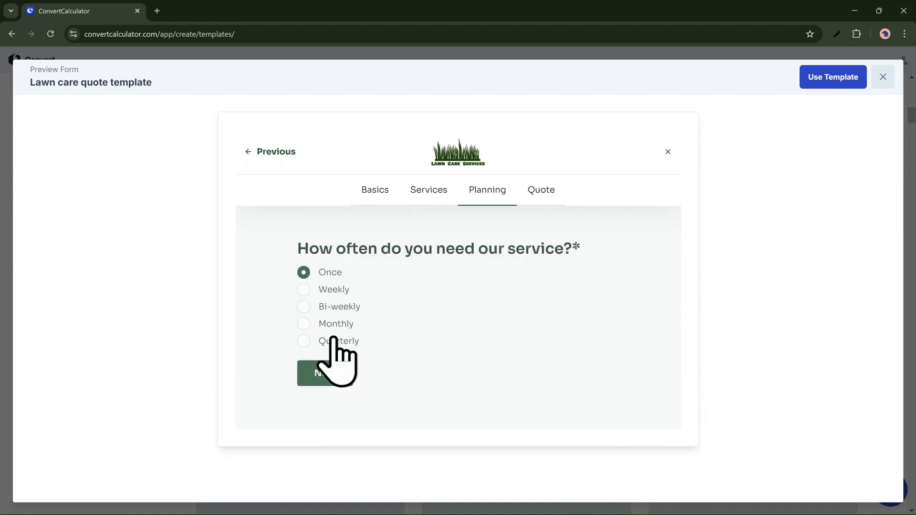
left_click(335, 373)
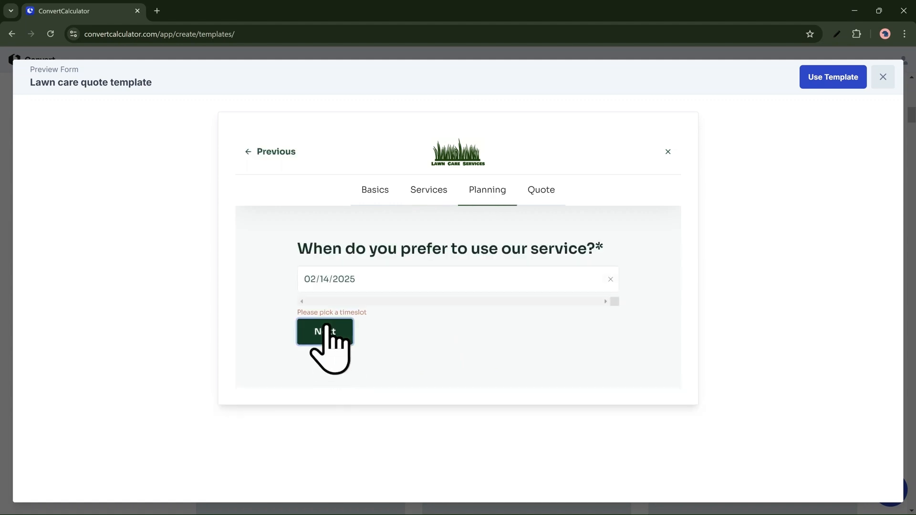
Step: Set the preferred service date to 02/17/2025 and choose the 16:00 - 20:00 timeslot
left_click(344, 280)
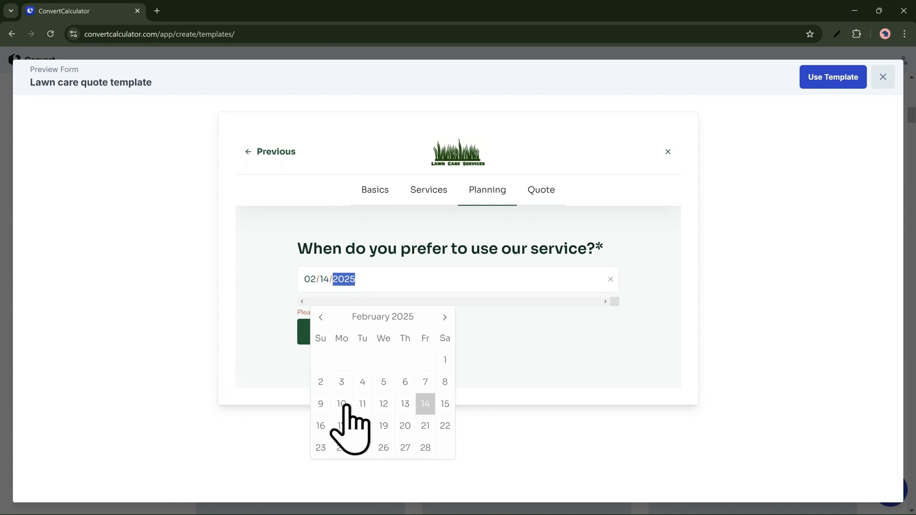
left_click(342, 426)
left_click(325, 396)
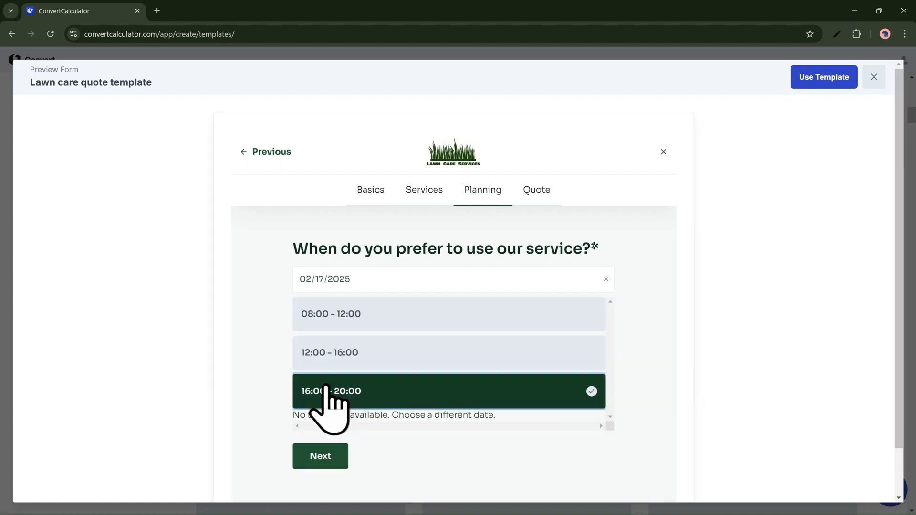
Step: Continue from the planning questions to the quote page and review the contact form and cost breakdown
left_click(314, 457)
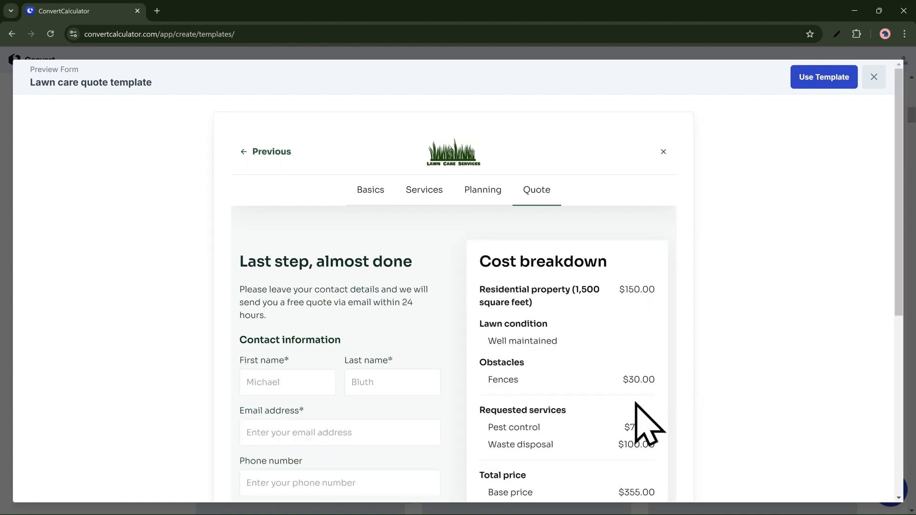
scroll(638, 404, "down", 1)
scroll(638, 403, "down", 3)
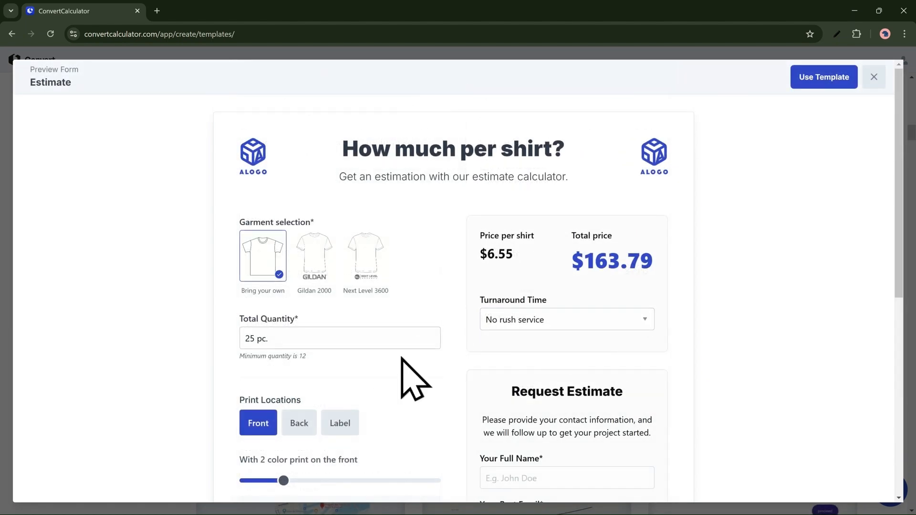
Step: In the Estimate template preview, choose a 4 color front print, the Next Level 3600 garment and the 2-3 business days turnaround
scroll(405, 363, "down", 1)
scroll(390, 355, "down", 2)
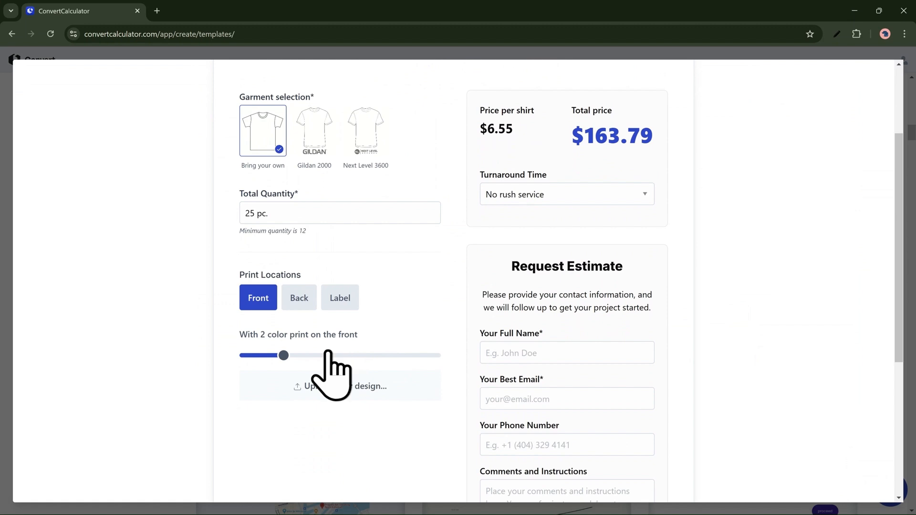
left_click_drag(284, 356, 360, 356)
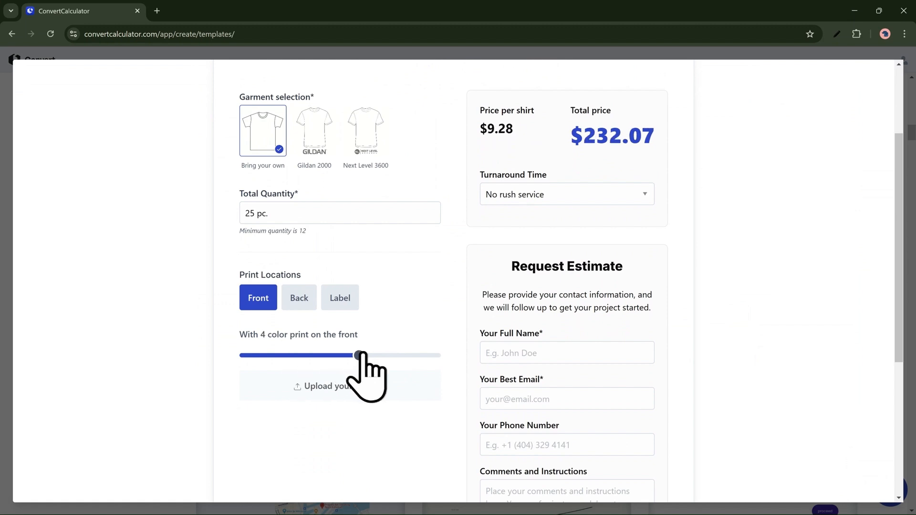
left_click(323, 148)
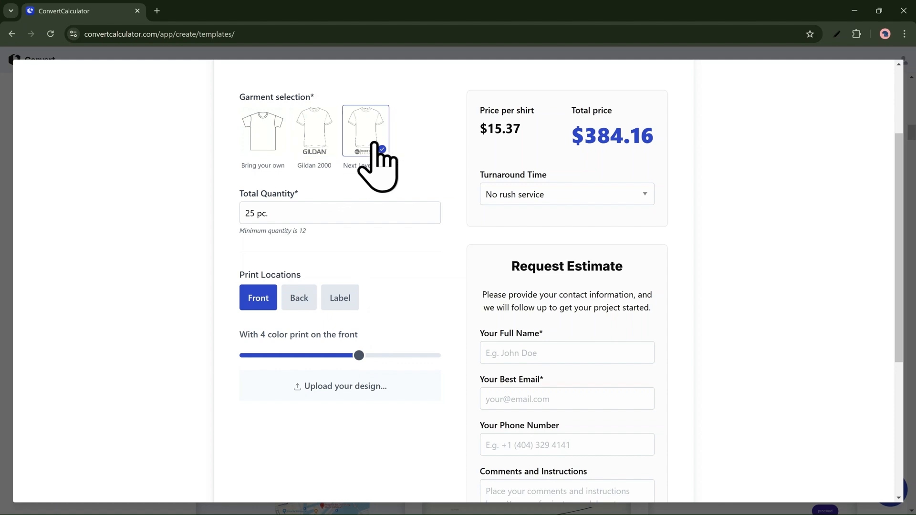
left_click(508, 194)
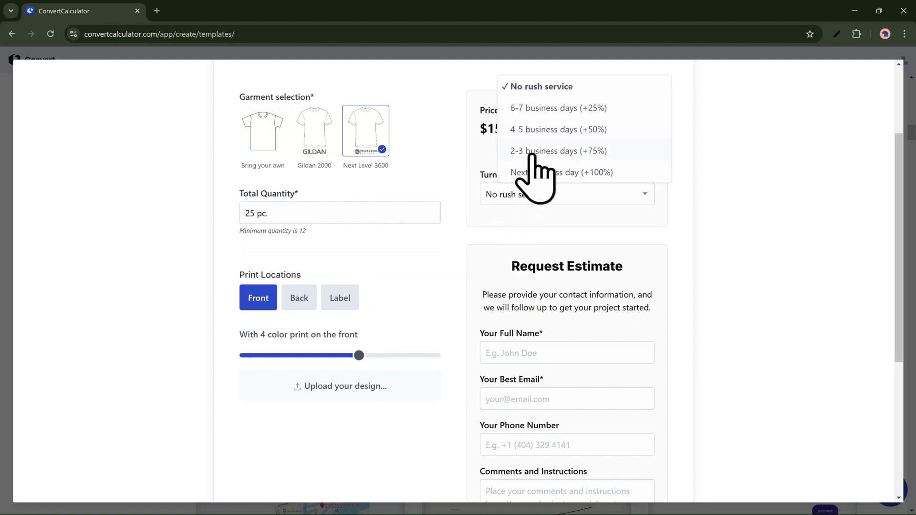
left_click(533, 152)
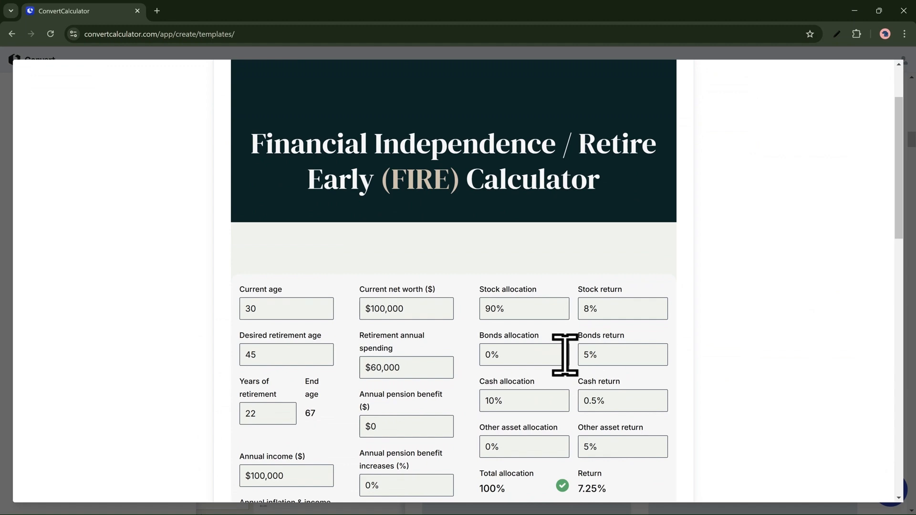
Step: Review the FIRE calculator template's input fields, result figures, growth chart and yearly finances section
scroll(565, 354, "down", 3)
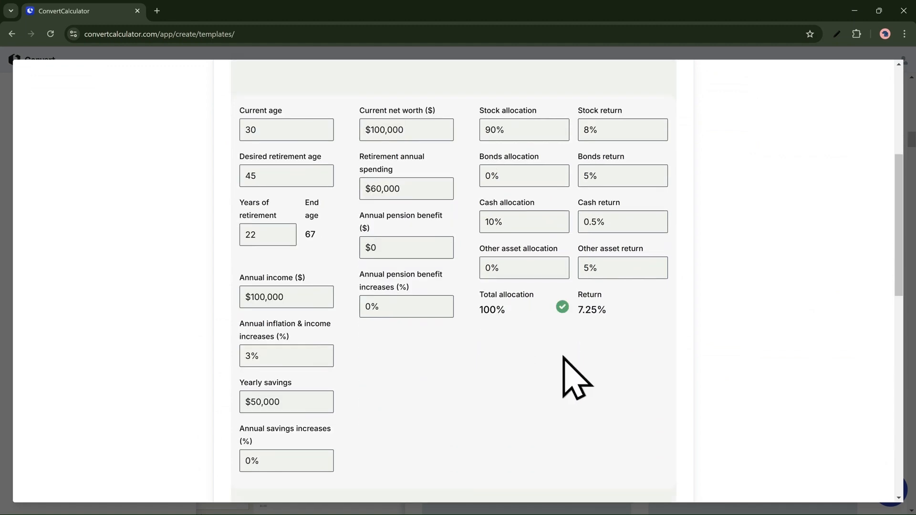
scroll(470, 368, "down", 1)
scroll(467, 361, "down", 6)
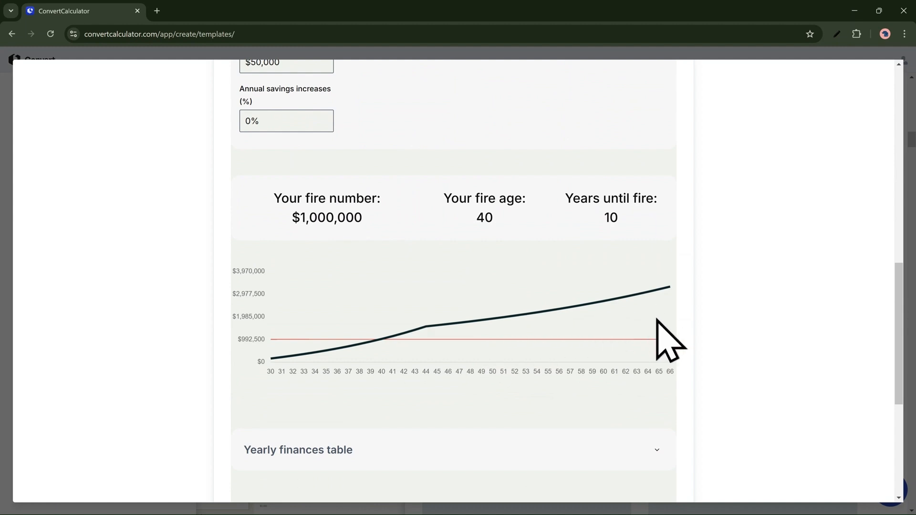
scroll(665, 344, "down", 3)
scroll(764, 265, "down", 3)
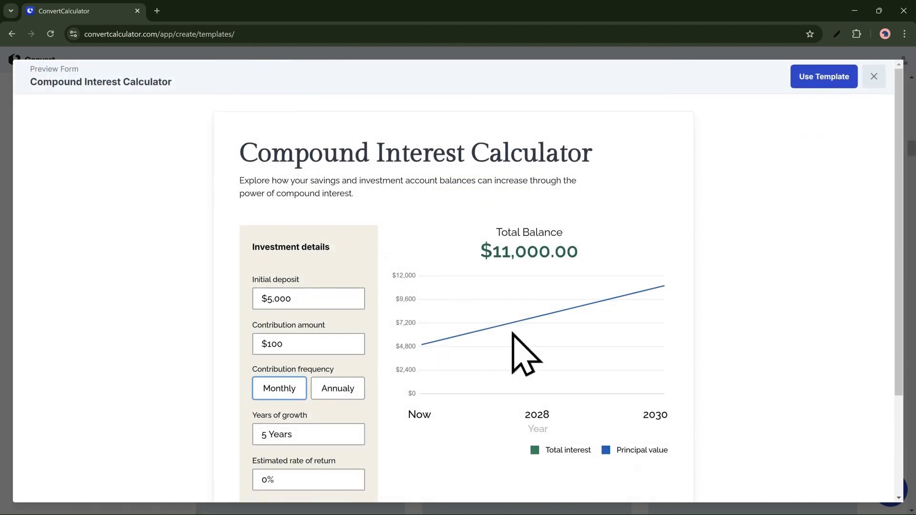
Step: In the Compound Interest Calculator preview, set the initial deposit to $500,000
scroll(513, 333, "down", 2)
scroll(367, 306, "down", 1)
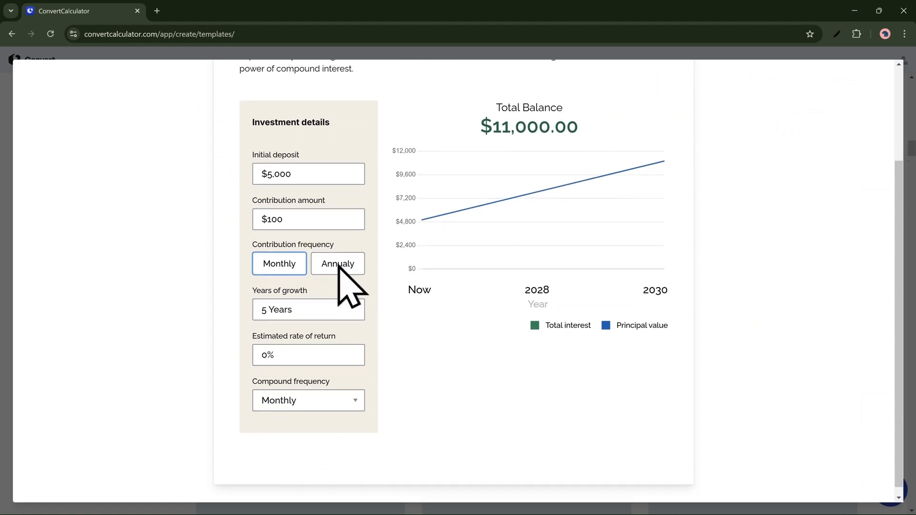
type("00")
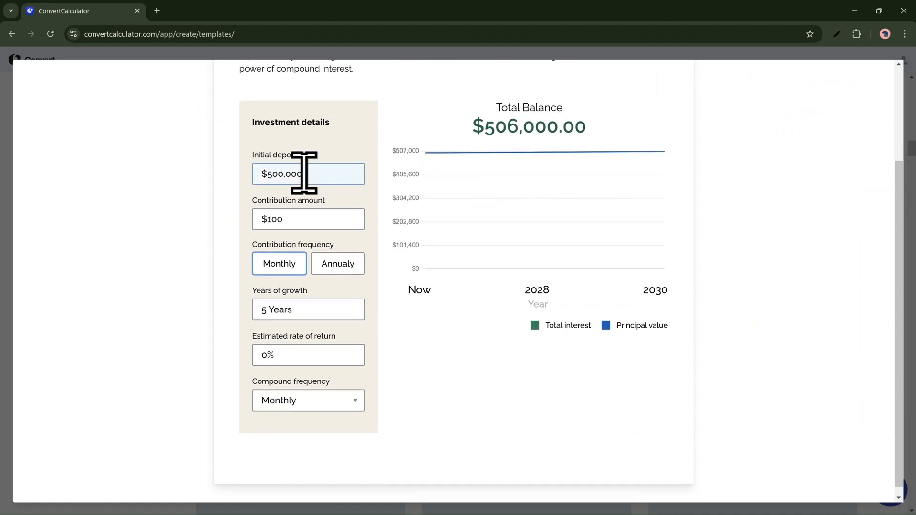
type("00")
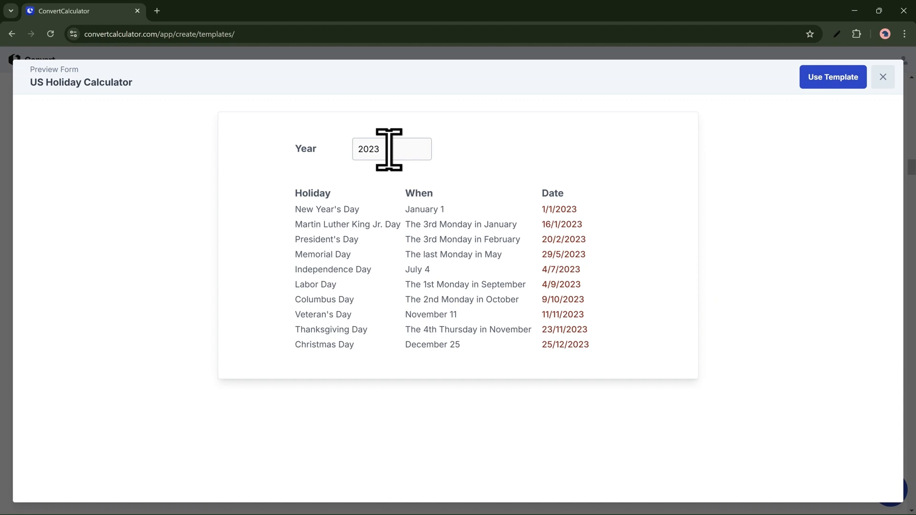
Step: In the US Holiday Calculator preview, try the year 2022 and switch it to 2025
key("BackSpace")
type("2")
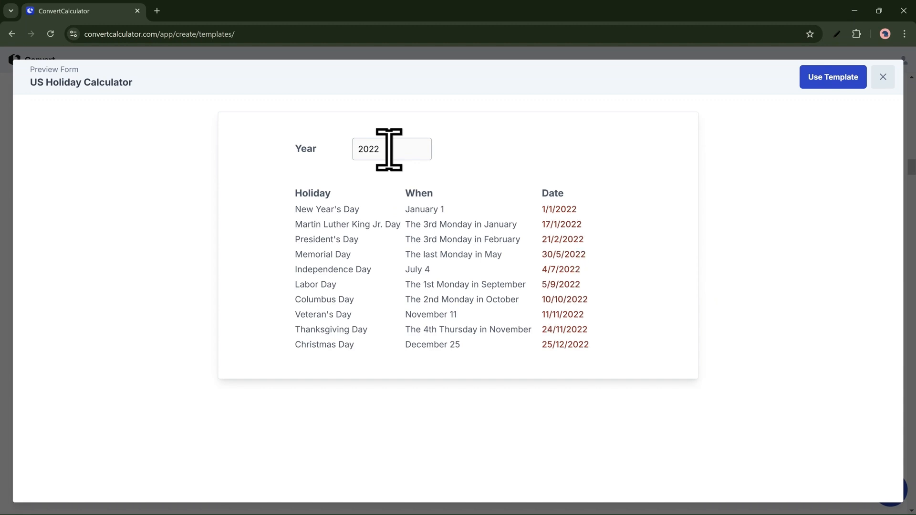
key("BackSpace")
type("5")
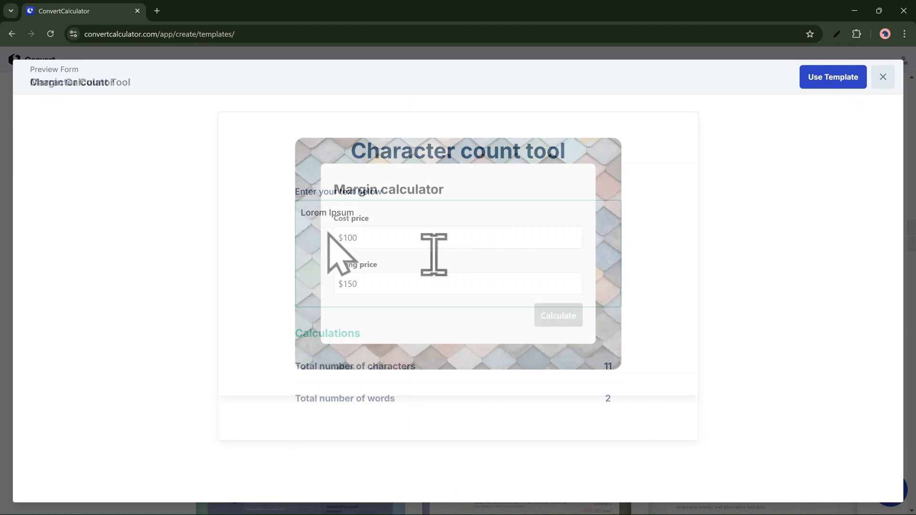
Step: In the Margin Calculator preview, set the selling price to $1,502 and calculate the margin
left_click(348, 237)
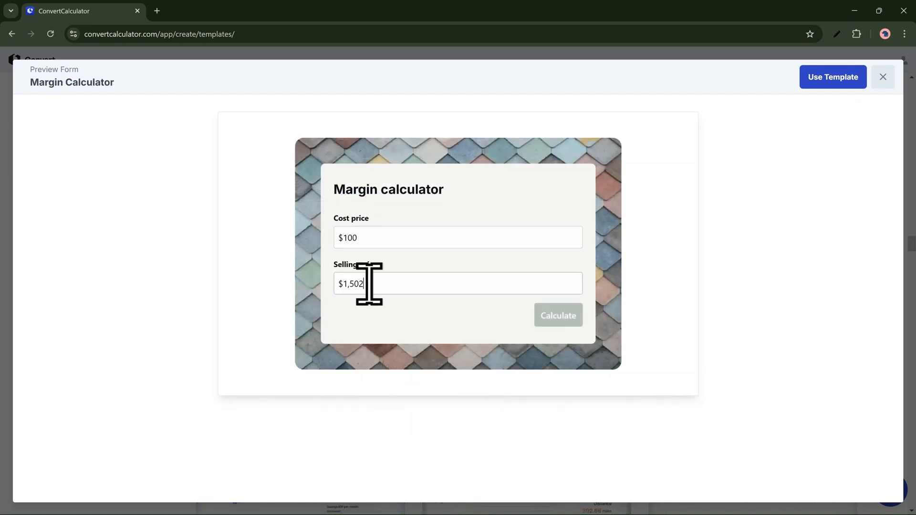
left_click(449, 237)
type("2")
left_click(557, 315)
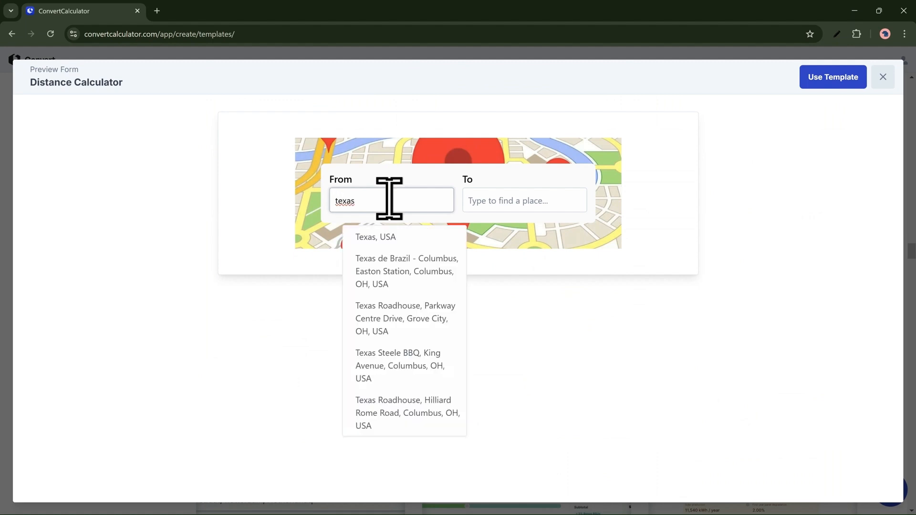
Step: In the Distance Calculator preview, set the start to Texas de Brazil - Columbus and the destination to Charleston, SC, USA
left_click(396, 278)
left_click(508, 200)
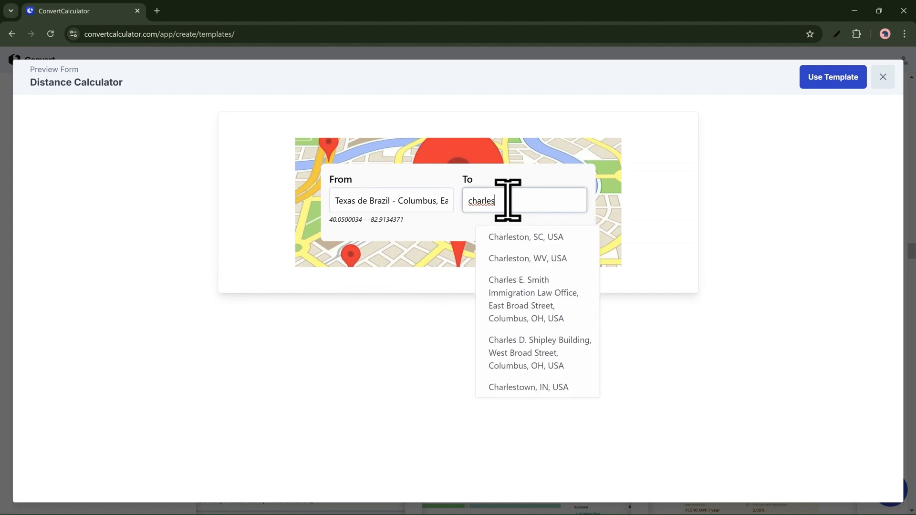
left_click(527, 238)
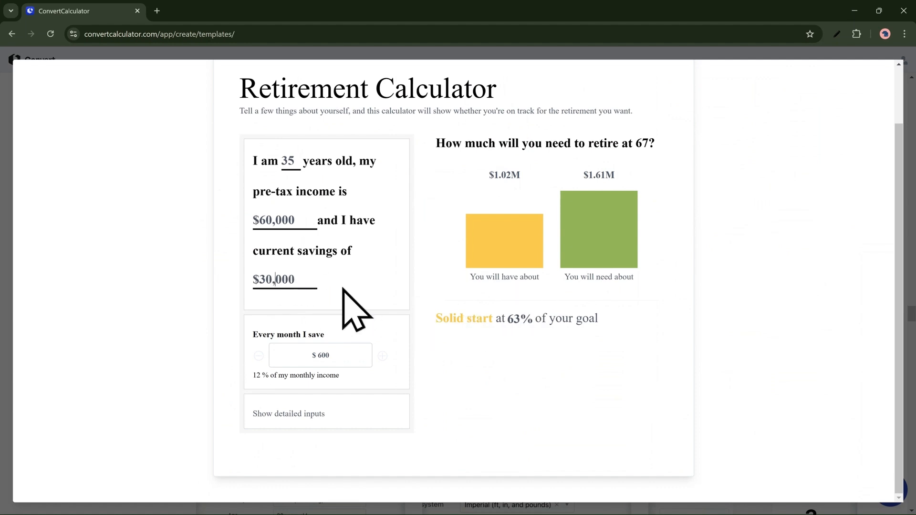
Step: In the Retirement Calculator preview, set the current savings to $40,000
type("4")
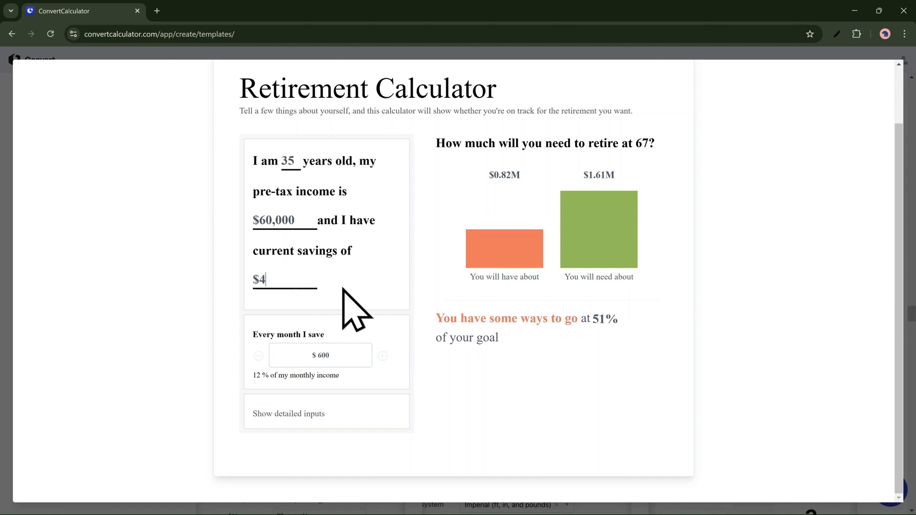
type("0000")
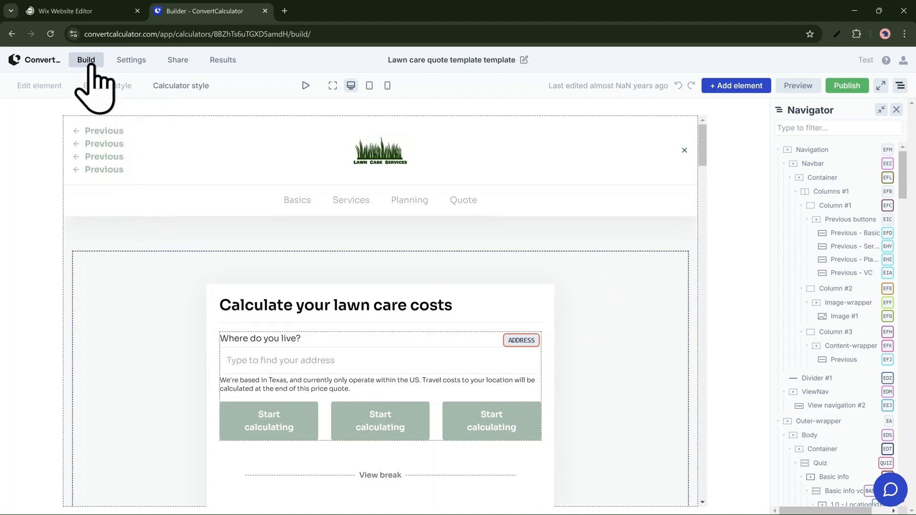
Step: Publish the lawn care quote calculator from its sharing options and confirm making it public
left_click(176, 61)
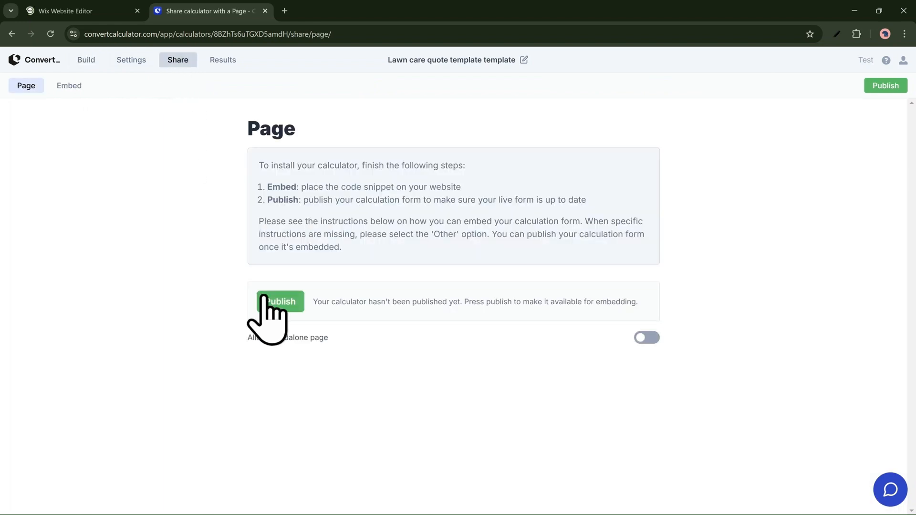
left_click(280, 302)
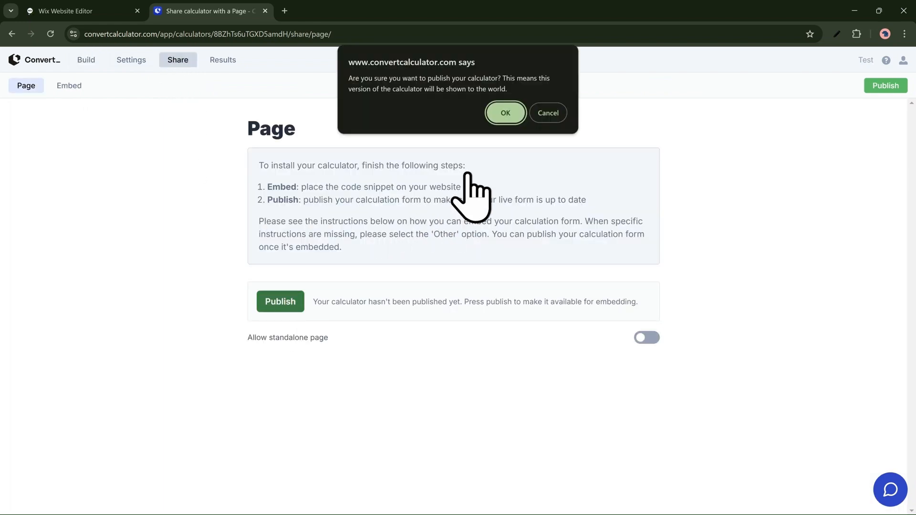
left_click(498, 116)
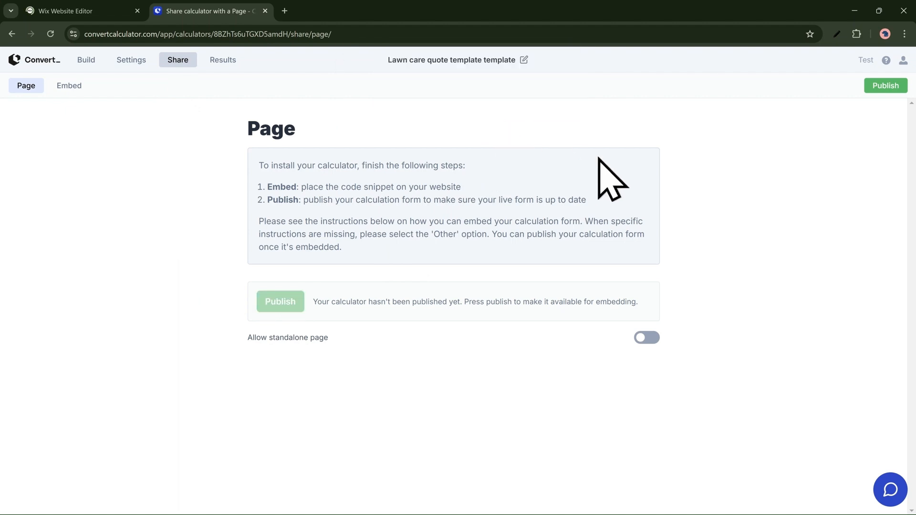
Step: Show the calculator's Wix embedding instructions and copy the embed code snippet
left_click(67, 87)
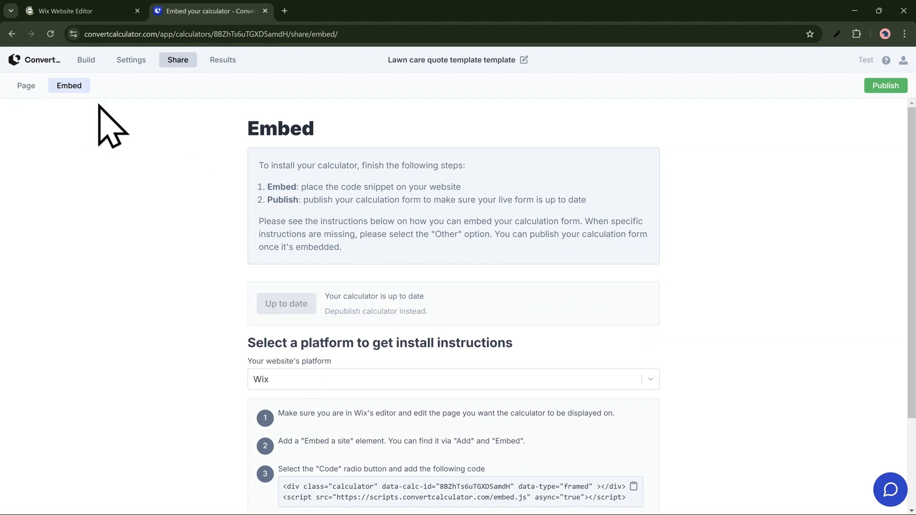
scroll(579, 296, "down", 2)
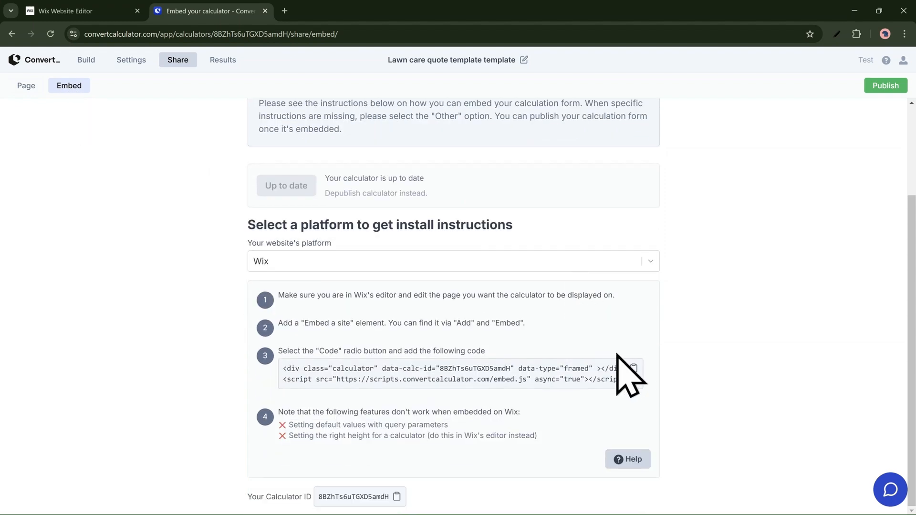
left_click(636, 368)
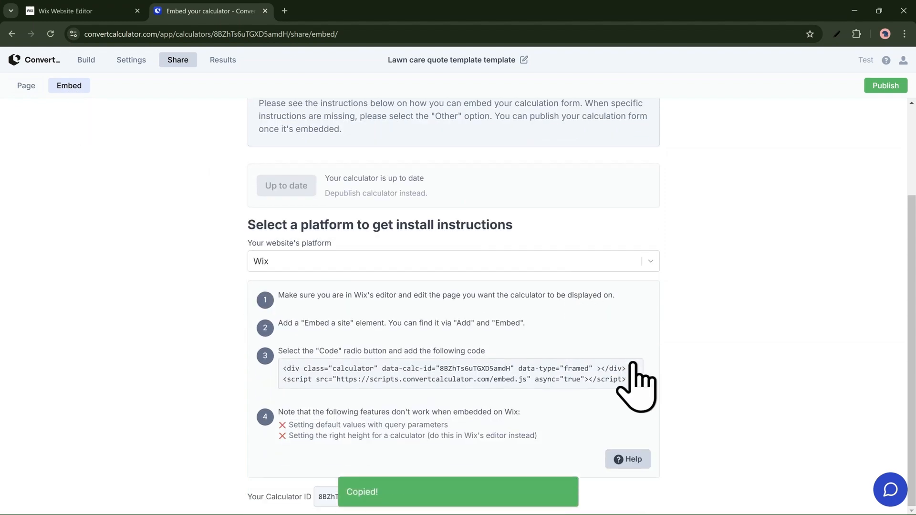
Step: Switch to the Wix Website Editor and add an Embed HTML element to the HOME page
left_click(98, 11)
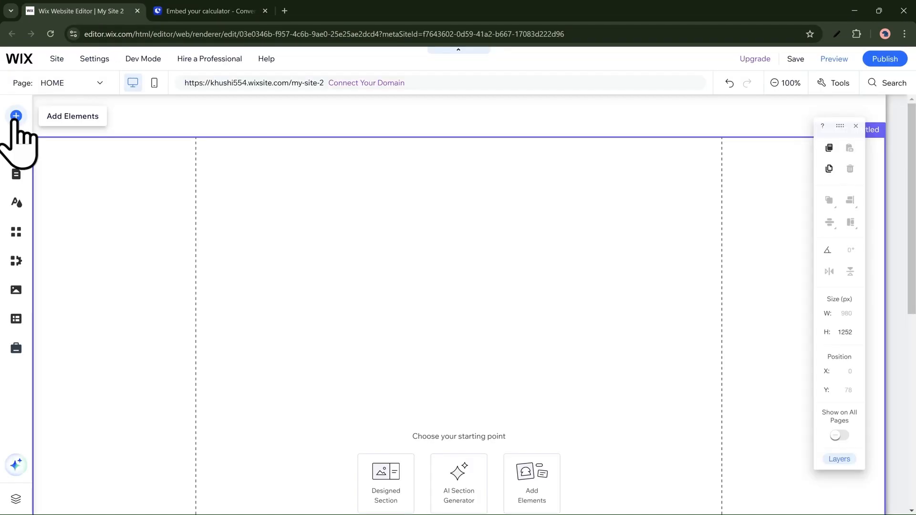
left_click(16, 117)
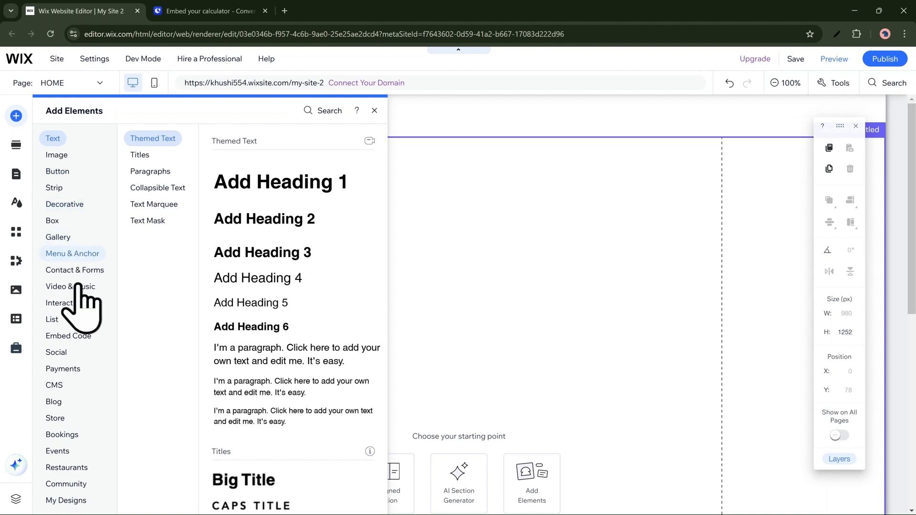
left_click(106, 336)
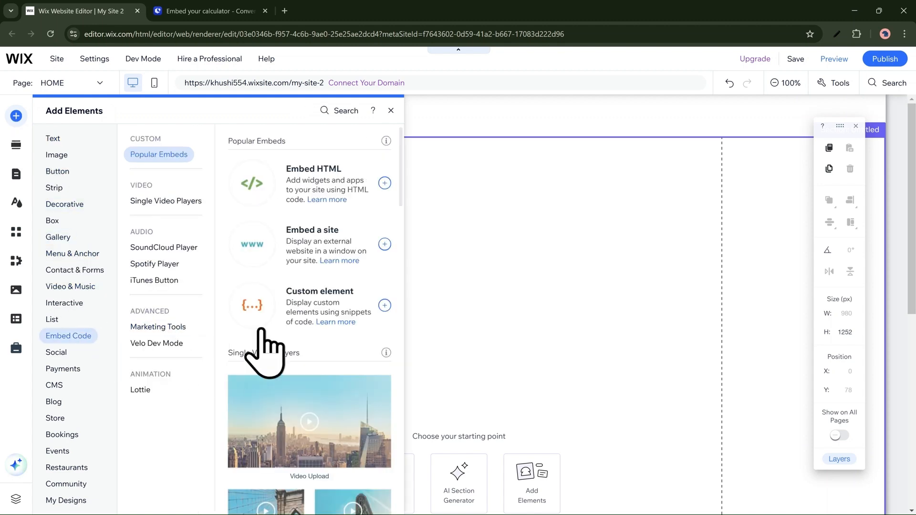
left_click(304, 185)
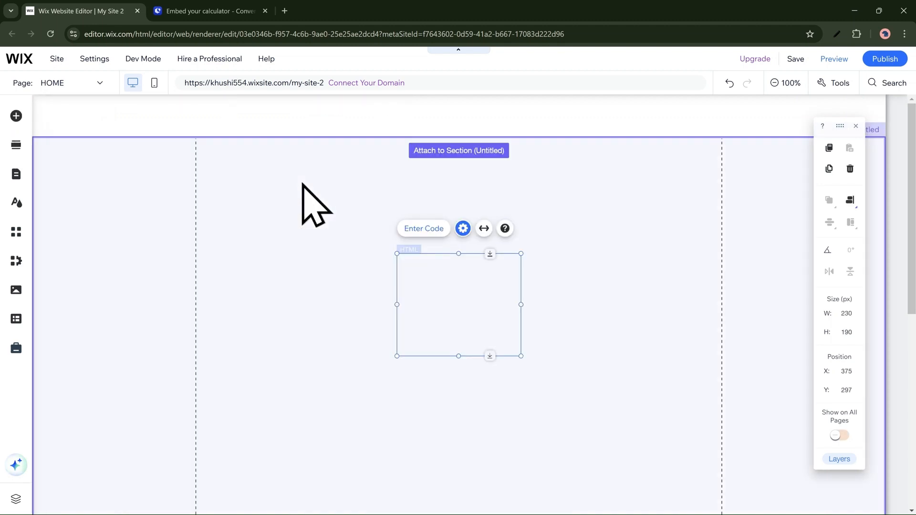
Step: Paste the copied calculator embed code into the new HTML element's code settings and apply it
left_click(417, 232)
left_click(415, 229)
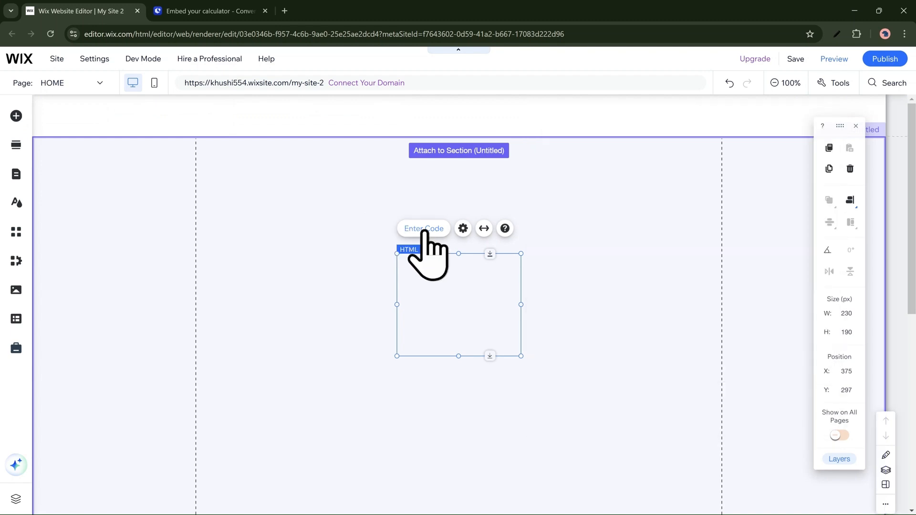
left_click(426, 231)
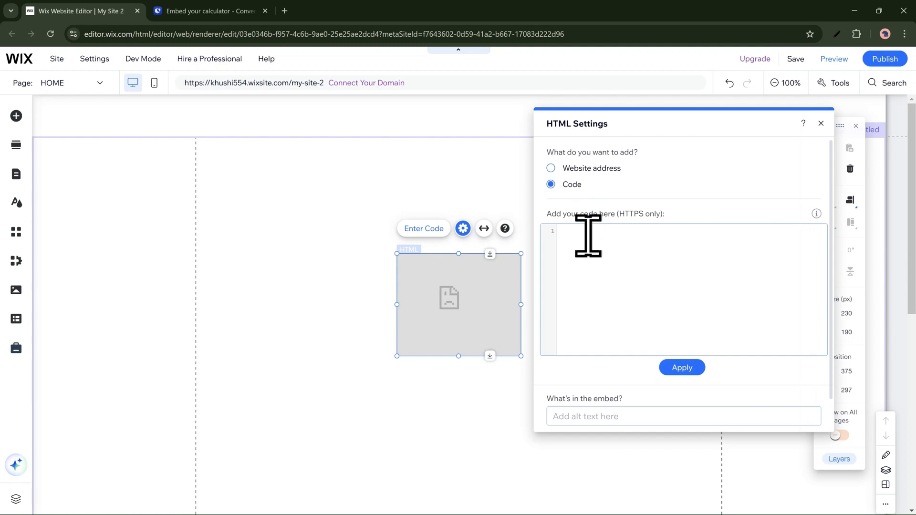
type("<div class=\"calculator\" data-calc-id=\"8BZhTs6uTGXD5amdH\" data-type=\"framed\"></div> <script src=\"https://scripts.convertcalculator.com/embed.js\" async=\"true\"></script>")
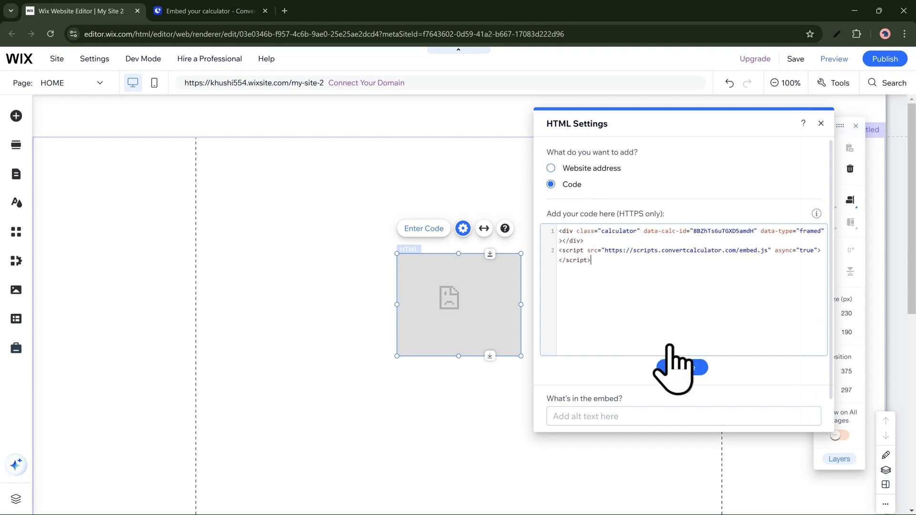
left_click(683, 367)
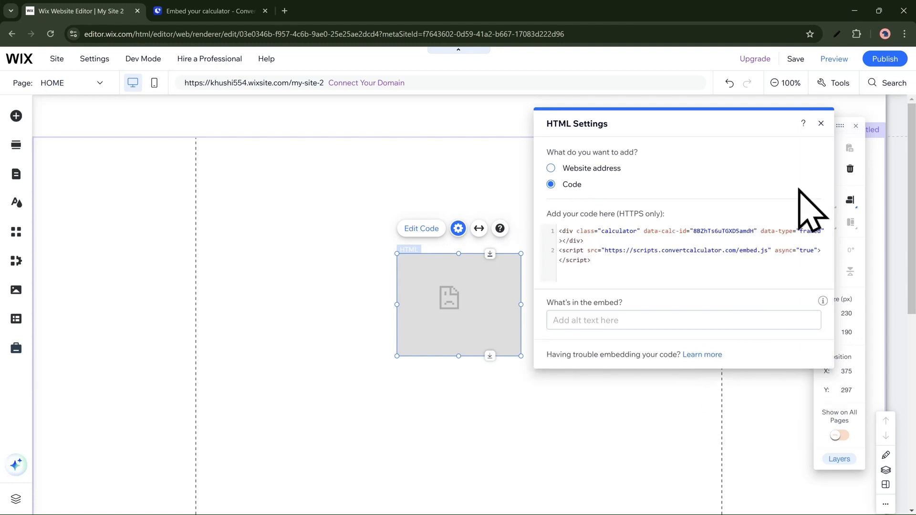
Step: Move and enlarge the embedded calculator element to about 886 by 826 px and center it horizontally on the HOME page
left_click(821, 124)
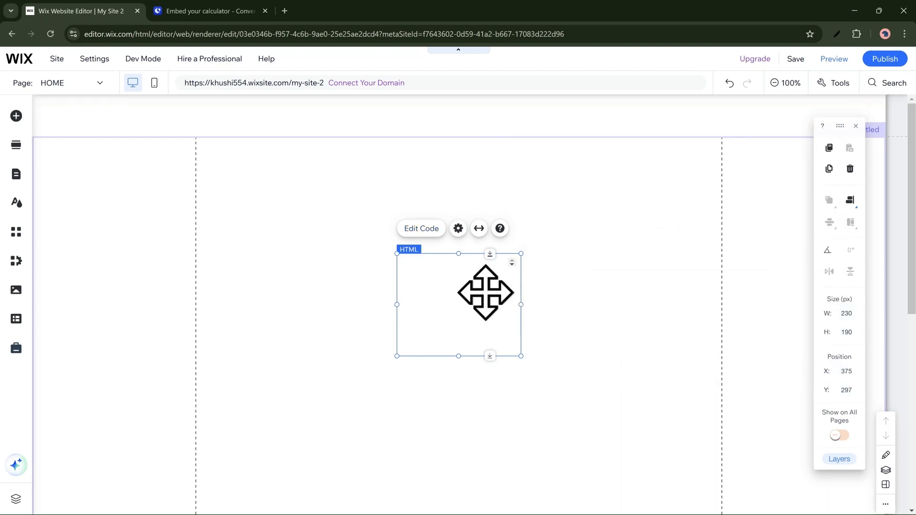
left_click_drag(382, 279, 265, 199)
left_click_drag(330, 261, 688, 488)
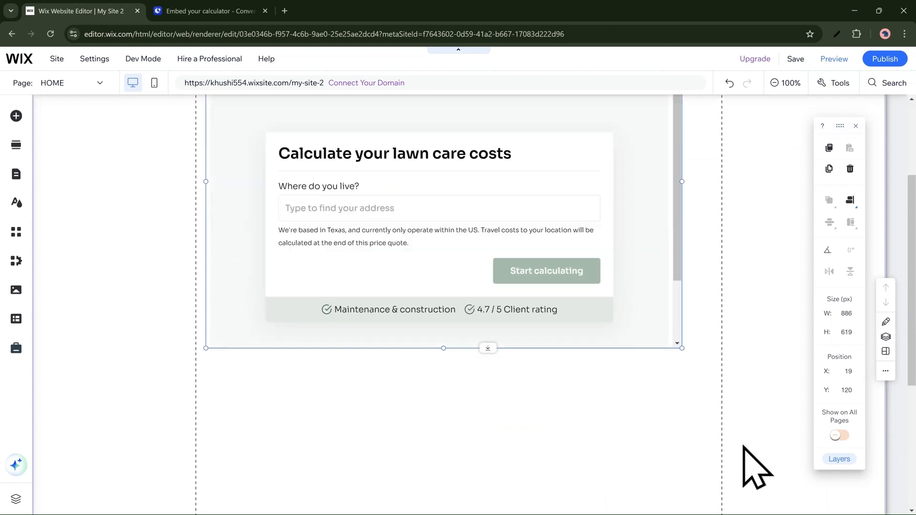
left_click_drag(441, 371, 444, 458)
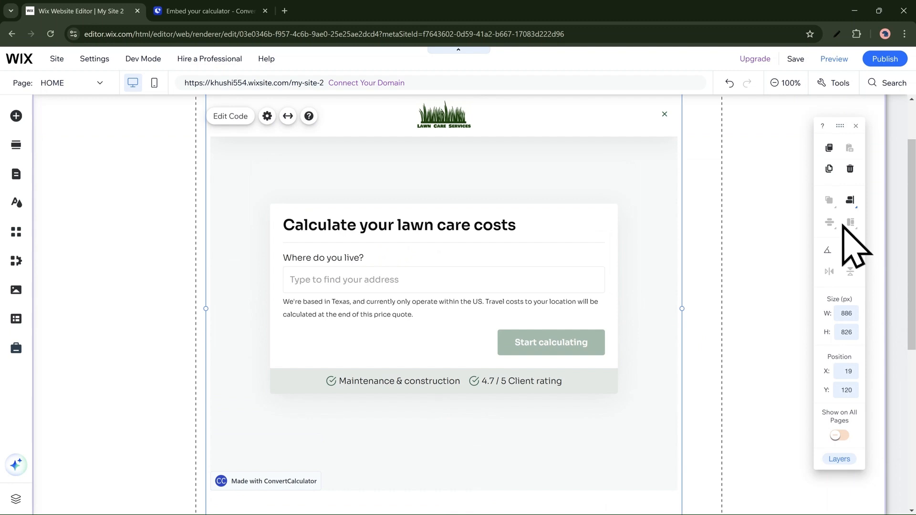
left_click(831, 205)
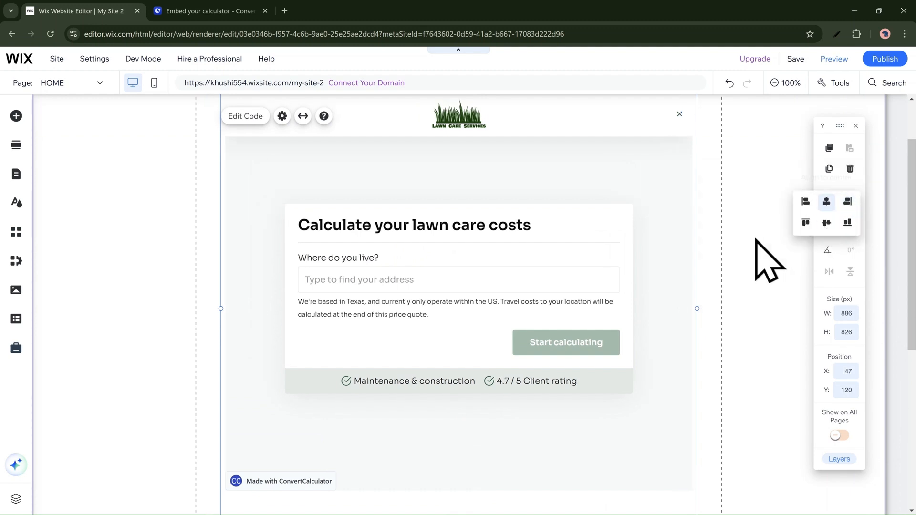
left_click(663, 361)
scroll(663, 361, "up", 2)
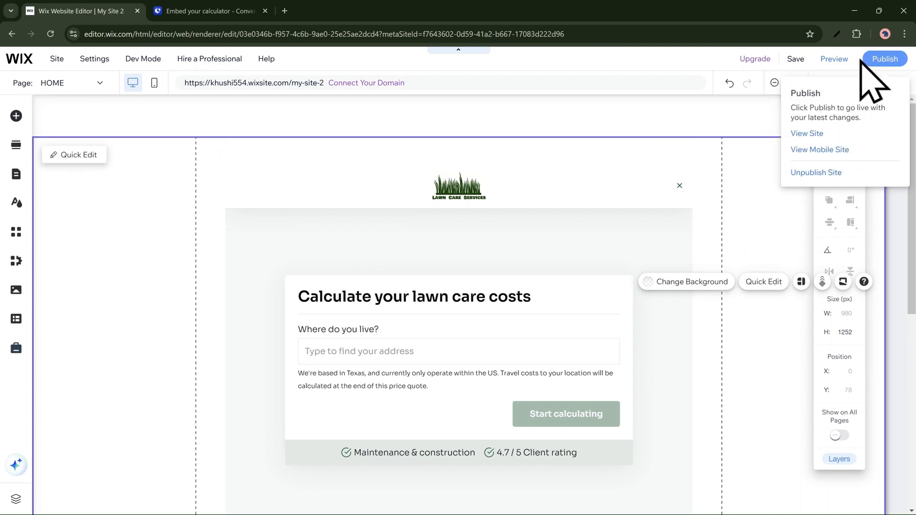
Step: Preview the site and test the embedded lawn care calculator by choosing Texas, USA as the location and starting the calculation
left_click(835, 59)
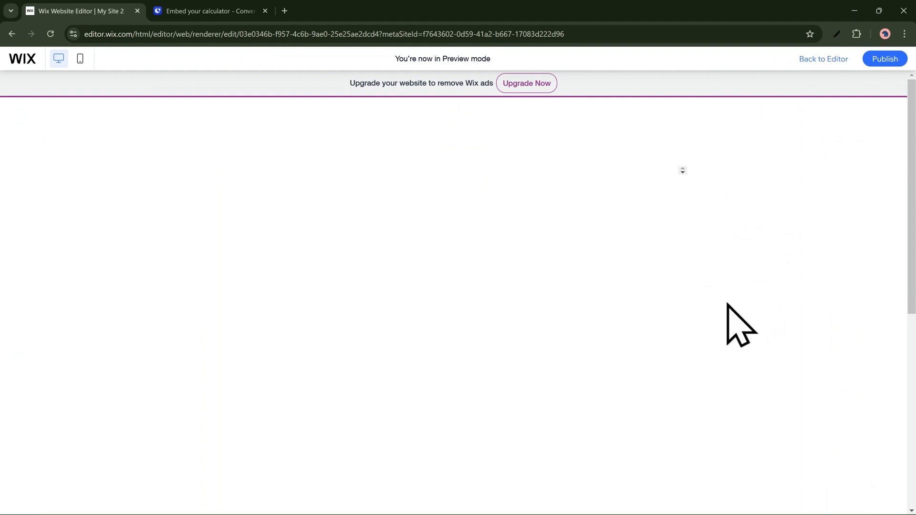
scroll(740, 330, "down", 2)
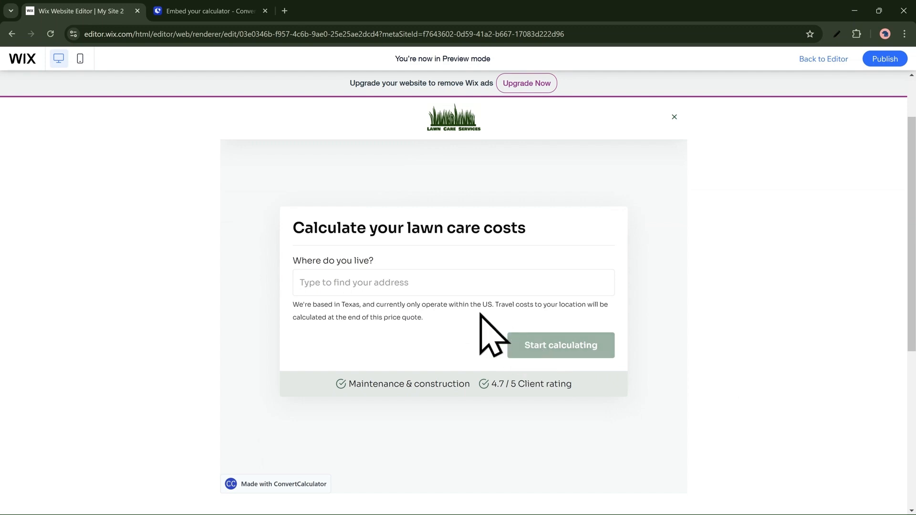
left_click(466, 290)
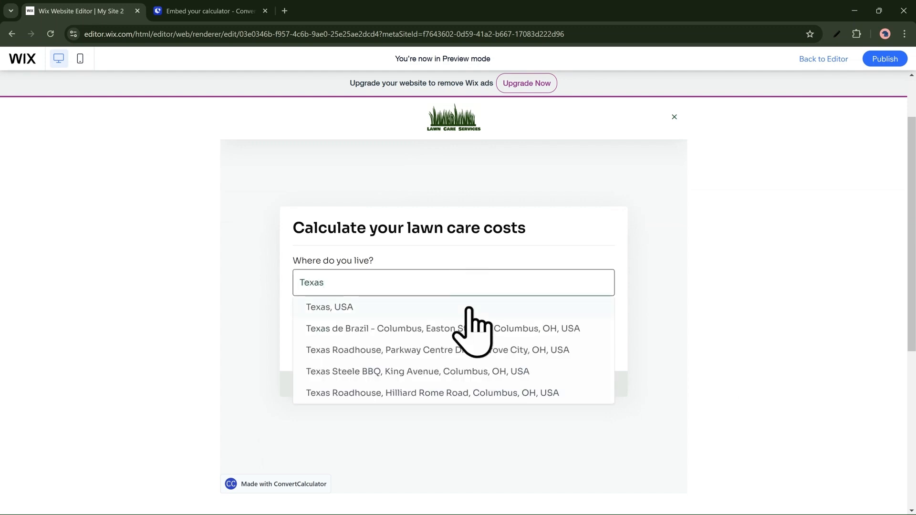
left_click(465, 308)
left_click(539, 340)
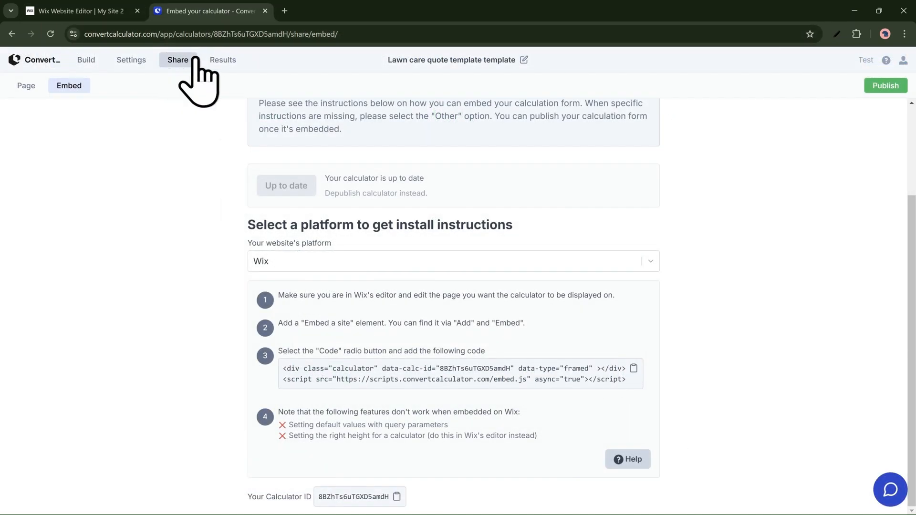
Step: Switch to ConvertCalculator and review the lawn care calculator's results across all submission columns, interactions and insights
left_click(224, 61)
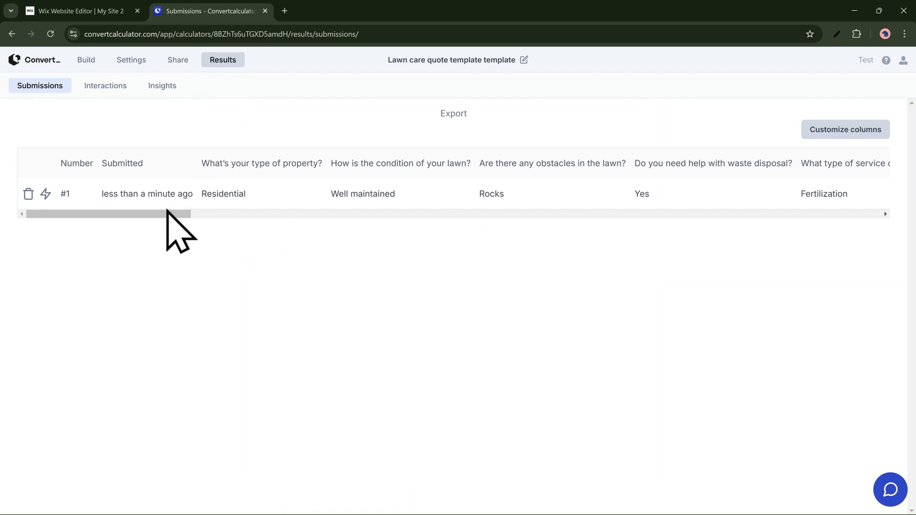
left_click_drag(166, 210, 535, 234)
left_click(641, 229)
left_click_drag(176, 217, 879, 212)
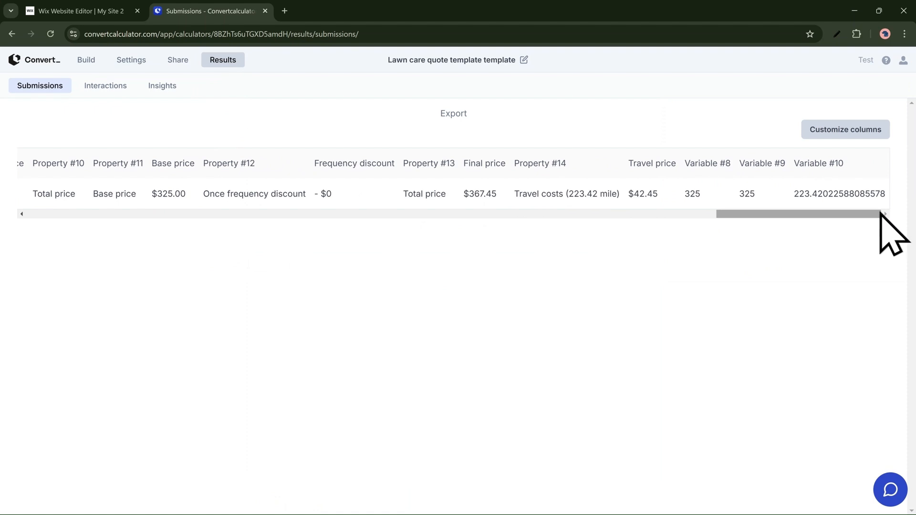
left_click(111, 87)
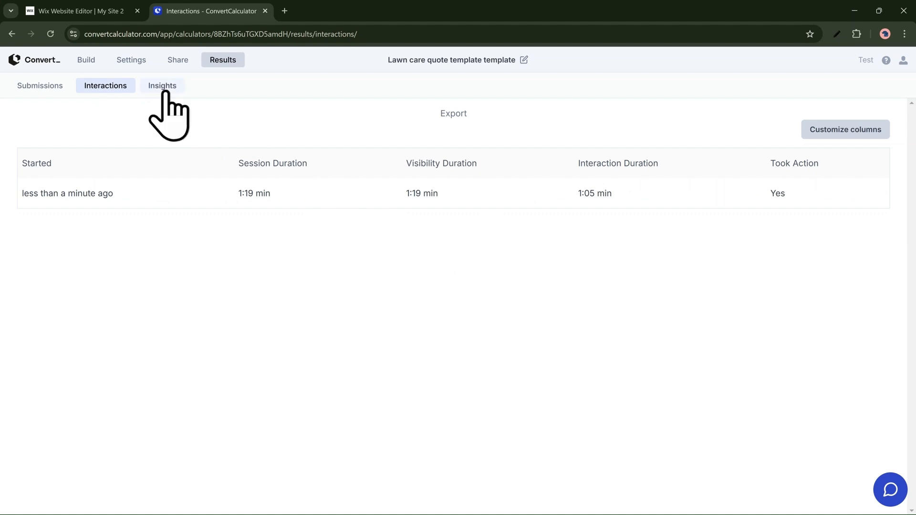
left_click(163, 88)
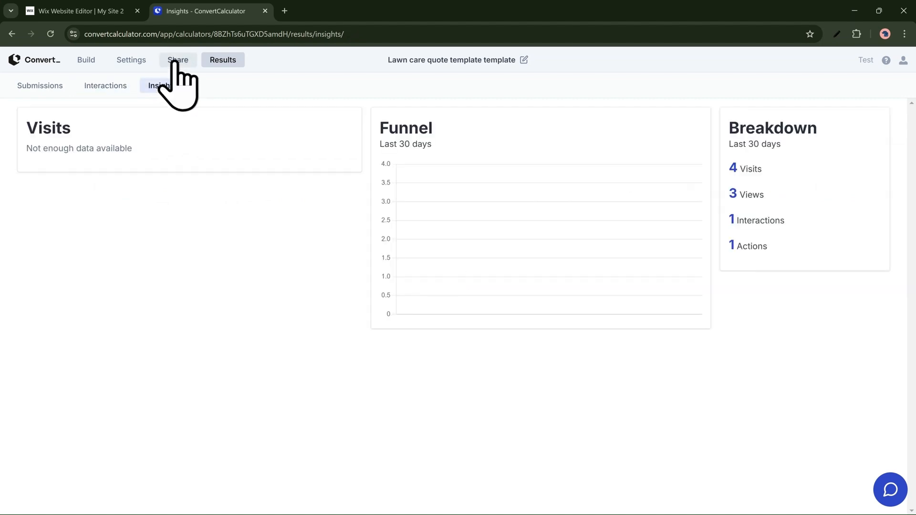